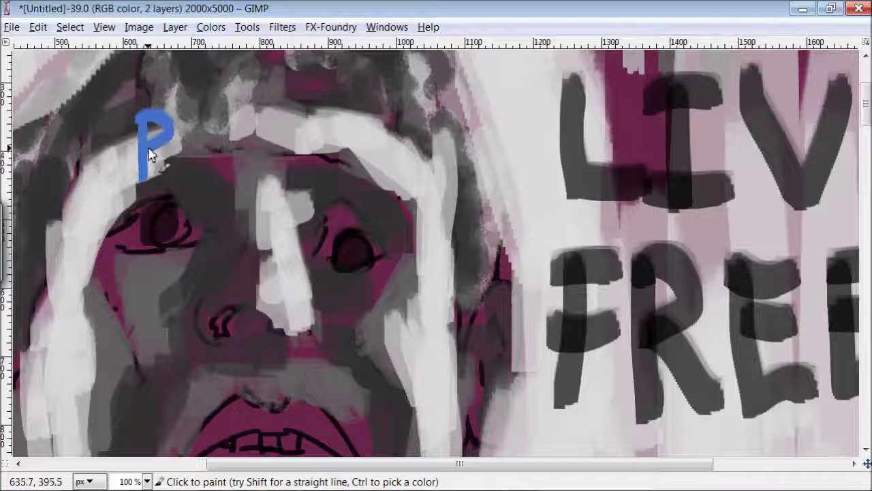
# Step: Hand-letter the blue word REDDIT across the portrait's forehead
pyautogui.moveTo(225, 115); pyautogui.dragTo(226, 167)
pyautogui.moveTo(194, 140); pyautogui.dragTo(218, 140)
pyautogui.moveTo(246, 109); pyautogui.dragTo(242, 171)
pyautogui.moveTo(286, 109); pyautogui.dragTo(287, 170)
pyautogui.moveTo(288, 107); pyautogui.dragTo(293, 171)
pyautogui.moveTo(360, 109)
pyautogui.mouseDown()
pyautogui.moveTo(361, 171)
pyautogui.moveTo(388, 164)
pyautogui.mouseUp()
pyautogui.moveTo(390, 121)
pyautogui.mouseDown()
pyautogui.moveTo(447, 117)
pyautogui.moveTo(423, 184)
pyautogui.mouseUp()
# Step: Paint the blue word SKETCH to the right of REDDIT
pyautogui.moveTo(535, 130); pyautogui.dragTo(508, 191)
pyautogui.moveTo(563, 140); pyautogui.dragTo(562, 201)
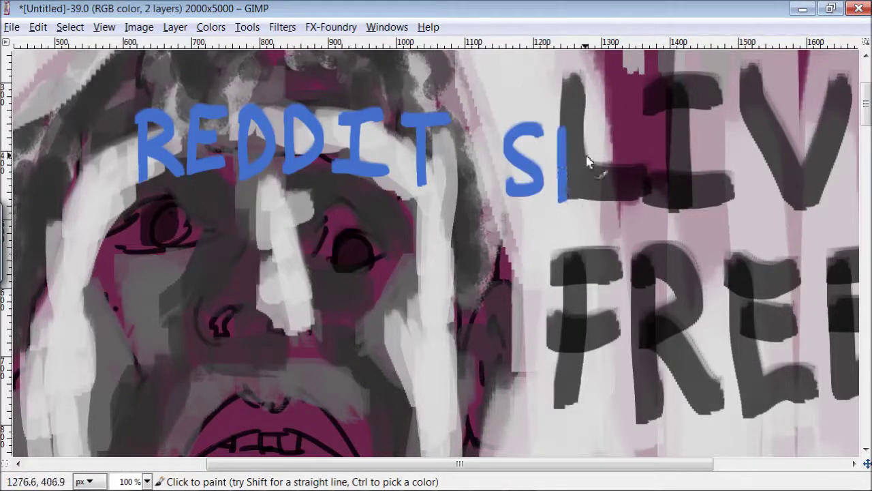
pyautogui.moveTo(600, 140); pyautogui.dragTo(605, 204)
pyautogui.moveTo(650, 136); pyautogui.dragTo(657, 195)
pyautogui.moveTo(644, 164); pyautogui.dragTo(691, 155)
pyautogui.moveTo(669, 156); pyautogui.dragTo(669, 216)
pyautogui.moveTo(721, 153); pyautogui.dragTo(717, 212)
pyautogui.moveTo(733, 146); pyautogui.dragTo(729, 215)
pyautogui.moveTo(763, 145); pyautogui.dragTo(757, 218)
# Step: Paint the blue word DAILY beneath SKETCH
pyautogui.moveTo(522, 218)
pyautogui.mouseDown()
pyautogui.moveTo(509, 269)
pyautogui.moveTo(538, 265)
pyautogui.mouseUp()
pyautogui.moveTo(559, 225)
pyautogui.mouseDown()
pyautogui.moveTo(586, 225)
pyautogui.moveTo(598, 273)
pyautogui.mouseUp()
pyautogui.moveTo(606, 232)
pyautogui.mouseDown()
pyautogui.moveTo(642, 226)
pyautogui.moveTo(623, 279)
pyautogui.mouseUp()
pyautogui.moveTo(652, 232); pyautogui.dragTo(690, 276)
pyautogui.moveTo(702, 246); pyautogui.dragTo(722, 269)
pyautogui.moveTo(744, 235); pyautogui.dragTo(714, 300)
# Step: Letter 'NOV 6TH' in yellow to the left of the face
pyautogui.moveTo(143, 274)
pyautogui.mouseDown()
pyautogui.moveTo(140, 339)
pyautogui.moveTo(179, 337)
pyautogui.mouseUp()
pyautogui.moveTo(180, 337)
pyautogui.mouseDown()
pyautogui.moveTo(182, 273)
pyautogui.moveTo(205, 286)
pyautogui.moveTo(263, 279)
pyautogui.mouseUp()
pyautogui.moveTo(335, 283)
pyautogui.mouseDown()
pyautogui.moveTo(315, 326)
pyautogui.moveTo(320, 314)
pyautogui.moveTo(395, 288)
pyautogui.moveTo(373, 342)
pyautogui.mouseUp()
pyautogui.moveTo(403, 284); pyautogui.dragTo(402, 345)
pyautogui.moveTo(402, 315)
pyautogui.mouseDown()
pyautogui.moveTo(428, 312)
pyautogui.moveTo(429, 348)
pyautogui.mouseUp()
# Step: Letter the yellow word PRESIDENT below NOV 6TH
pyautogui.moveTo(146, 368)
pyautogui.mouseDown()
pyautogui.moveTo(144, 426)
pyautogui.moveTo(139, 402)
pyautogui.mouseUp()
pyautogui.moveTo(183, 368); pyautogui.dragTo(180, 428)
pyautogui.moveTo(182, 368)
pyautogui.mouseDown()
pyautogui.moveTo(185, 404)
pyautogui.moveTo(206, 428)
pyautogui.mouseUp()
pyautogui.moveTo(219, 368)
pyautogui.mouseDown()
pyautogui.moveTo(216, 428)
pyautogui.moveTo(253, 426)
pyautogui.mouseUp()
pyautogui.moveTo(294, 374); pyautogui.dragTo(264, 428)
pyautogui.moveTo(300, 373)
pyautogui.mouseDown()
pyautogui.moveTo(334, 371)
pyautogui.moveTo(315, 424)
pyautogui.mouseUp()
pyautogui.moveTo(345, 371); pyautogui.dragTo(343, 425)
pyautogui.moveTo(388, 371)
pyautogui.mouseDown()
pyautogui.moveTo(386, 430)
pyautogui.moveTo(412, 372)
pyautogui.mouseUp()
pyautogui.moveTo(387, 428); pyautogui.dragTo(424, 426)
pyautogui.moveTo(427, 376); pyautogui.dragTo(427, 426)
pyautogui.moveTo(431, 376)
pyautogui.mouseDown()
pyautogui.moveTo(456, 423)
pyautogui.moveTo(461, 375)
pyautogui.mouseUp()
pyautogui.moveTo(472, 378)
pyautogui.mouseDown()
pyautogui.moveTo(510, 376)
pyautogui.moveTo(489, 433)
pyautogui.mouseUp()
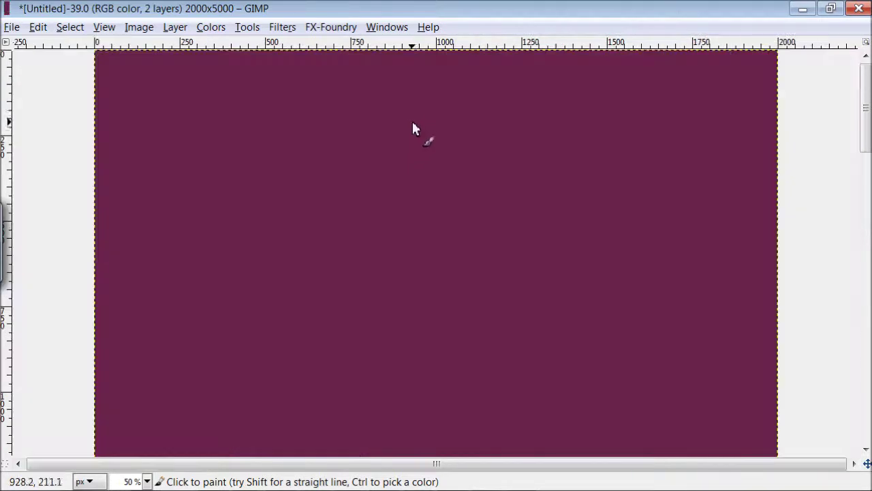
# Step: Sketch the top and right side of the hair in black on the maroon canvas
pyautogui.moveTo(380, 93); pyautogui.dragTo(438, 115)
pyautogui.moveTo(341, 90)
pyautogui.mouseDown()
pyautogui.moveTo(364, 89)
pyautogui.moveTo(308, 167)
pyautogui.moveTo(357, 124)
pyautogui.mouseUp()
pyautogui.moveTo(346, 136); pyautogui.dragTo(354, 179)
pyautogui.moveTo(381, 143)
pyautogui.mouseDown()
pyautogui.moveTo(418, 139)
pyautogui.moveTo(467, 242)
pyautogui.mouseUp()
# Step: Extend the right hair contour, then draw the cheek curve, nose, eye and mouth
pyautogui.moveTo(422, 112)
pyautogui.mouseDown()
pyautogui.moveTo(490, 224)
pyautogui.moveTo(467, 296)
pyautogui.mouseUp()
pyautogui.moveTo(468, 241); pyautogui.dragTo(469, 293)
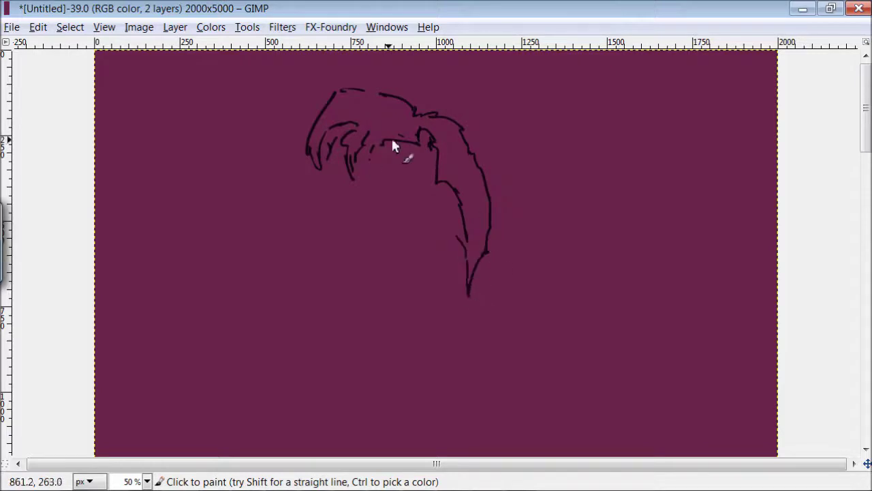
pyautogui.moveTo(440, 199)
pyautogui.mouseDown()
pyautogui.moveTo(449, 228)
pyautogui.moveTo(393, 218)
pyautogui.moveTo(397, 275)
pyautogui.moveTo(348, 273)
pyautogui.moveTo(344, 280)
pyautogui.mouseUp()
pyautogui.moveTo(368, 199)
pyautogui.mouseDown()
pyautogui.moveTo(357, 235)
pyautogui.moveTo(326, 218)
pyautogui.moveTo(300, 218)
pyautogui.moveTo(426, 239)
pyautogui.mouseUp()
pyautogui.moveTo(360, 304)
pyautogui.mouseDown()
pyautogui.moveTo(382, 305)
pyautogui.moveTo(322, 349)
pyautogui.moveTo(423, 354)
pyautogui.moveTo(322, 350)
pyautogui.moveTo(390, 337)
pyautogui.moveTo(367, 350)
pyautogui.moveTo(372, 358)
pyautogui.moveTo(315, 357)
pyautogui.moveTo(422, 353)
pyautogui.mouseUp()
# Step: Outline the right ear and the left cheek, jaw and hair edge
pyautogui.moveTo(495, 264)
pyautogui.mouseDown()
pyautogui.moveTo(496, 331)
pyautogui.moveTo(486, 302)
pyautogui.mouseUp()
pyautogui.moveTo(304, 160); pyautogui.dragTo(244, 304)
pyautogui.moveTo(234, 273); pyautogui.dragTo(239, 305)
pyautogui.moveTo(312, 104)
pyautogui.mouseDown()
pyautogui.moveTo(250, 174)
pyautogui.moveTo(231, 276)
pyautogui.mouseUp()
pyautogui.moveTo(253, 197); pyautogui.dragTo(238, 259)
pyautogui.moveTo(298, 113); pyautogui.dragTo(284, 143)
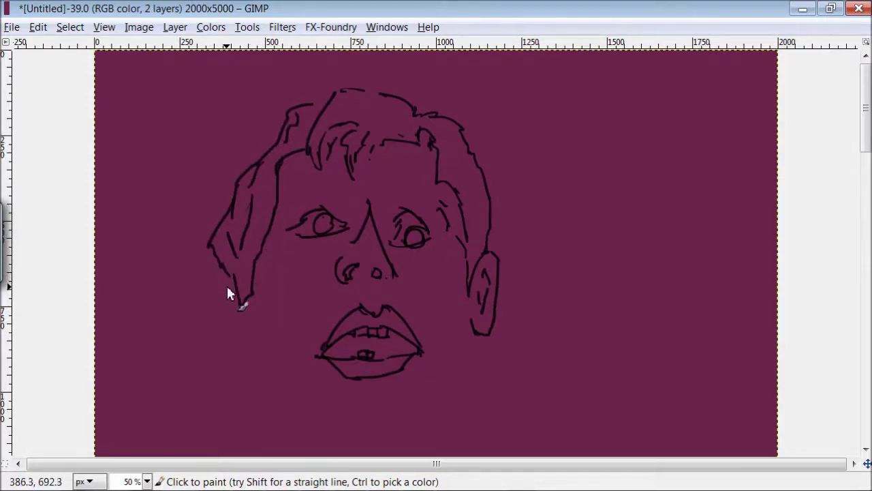
# Step: Draw the left ear, both jaw lines and the chin line
pyautogui.moveTo(209, 281); pyautogui.dragTo(215, 349)
pyautogui.moveTo(218, 308); pyautogui.dragTo(220, 349)
pyautogui.moveTo(238, 336)
pyautogui.mouseDown()
pyautogui.moveTo(251, 383)
pyautogui.moveTo(279, 412)
pyautogui.mouseUp()
pyautogui.moveTo(440, 347); pyautogui.dragTo(442, 370)
pyautogui.moveTo(470, 328)
pyautogui.mouseDown()
pyautogui.moveTo(338, 437)
pyautogui.moveTo(278, 404)
pyautogui.mouseUp()
pyautogui.moveTo(475, 344); pyautogui.dragTo(457, 375)
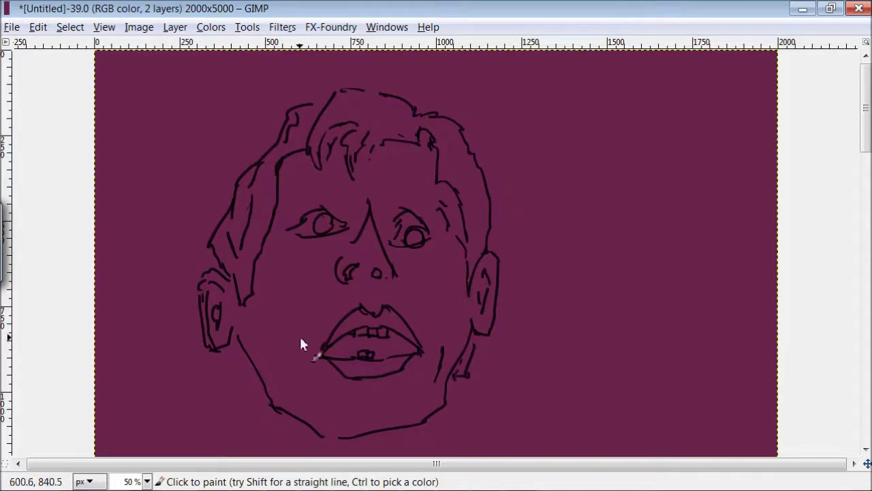
pyautogui.moveTo(227, 360); pyautogui.dragTo(252, 399)
# Step: Add cheek contour lines and a brow line
pyautogui.moveTo(293, 274); pyautogui.dragTo(291, 361)
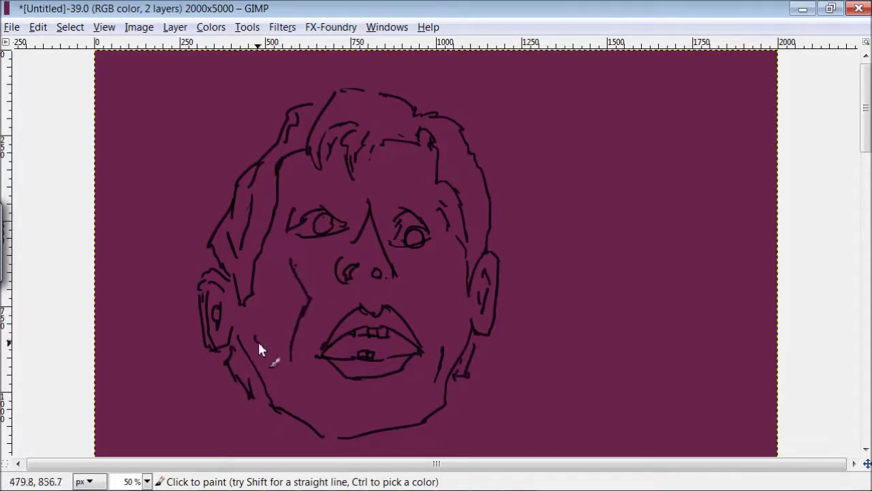
pyautogui.moveTo(255, 337); pyautogui.dragTo(274, 353)
pyautogui.moveTo(443, 246); pyautogui.dragTo(436, 344)
pyautogui.moveTo(281, 204); pyautogui.dragTo(320, 184)
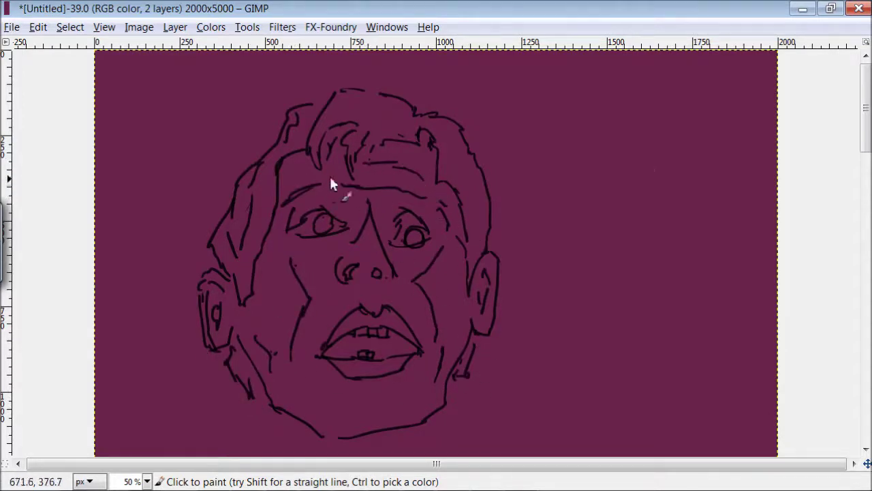
# Step: Scroll down and connect both jaw lines to the chin
pyautogui.moveTo(867, 125); pyautogui.dragTo(869, 160)
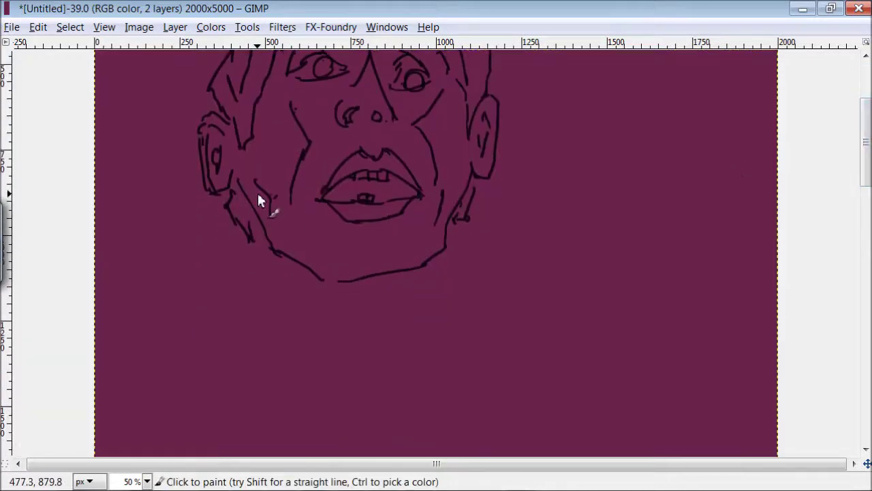
pyautogui.moveTo(262, 252); pyautogui.dragTo(290, 342)
pyautogui.moveTo(453, 289); pyautogui.dragTo(327, 399)
pyautogui.moveTo(290, 342); pyautogui.dragTo(314, 399)
# Step: Draw the neck and collar lines and both shoulder lines
pyautogui.moveTo(457, 290)
pyautogui.mouseDown()
pyautogui.moveTo(467, 331)
pyautogui.moveTo(464, 433)
pyautogui.mouseUp()
pyautogui.moveTo(456, 372); pyautogui.dragTo(395, 449)
pyautogui.moveTo(317, 398)
pyautogui.mouseDown()
pyautogui.moveTo(369, 436)
pyautogui.moveTo(263, 436)
pyautogui.mouseUp()
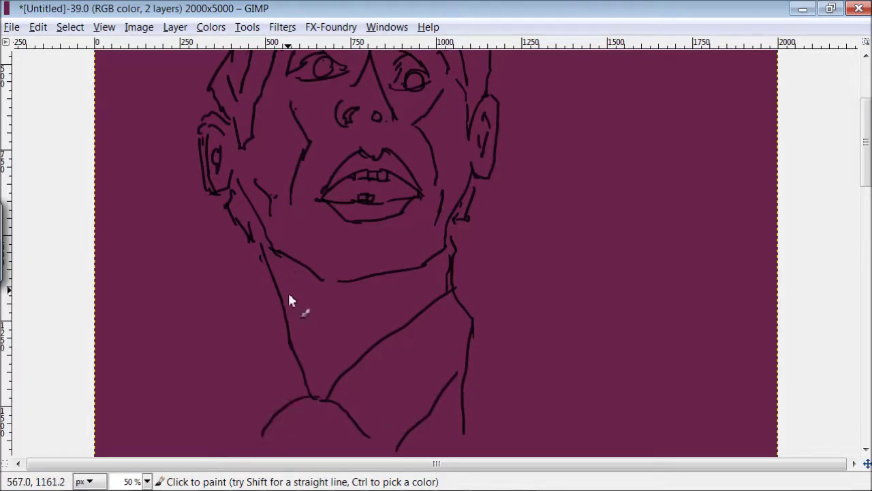
pyautogui.moveTo(268, 263); pyautogui.dragTo(263, 435)
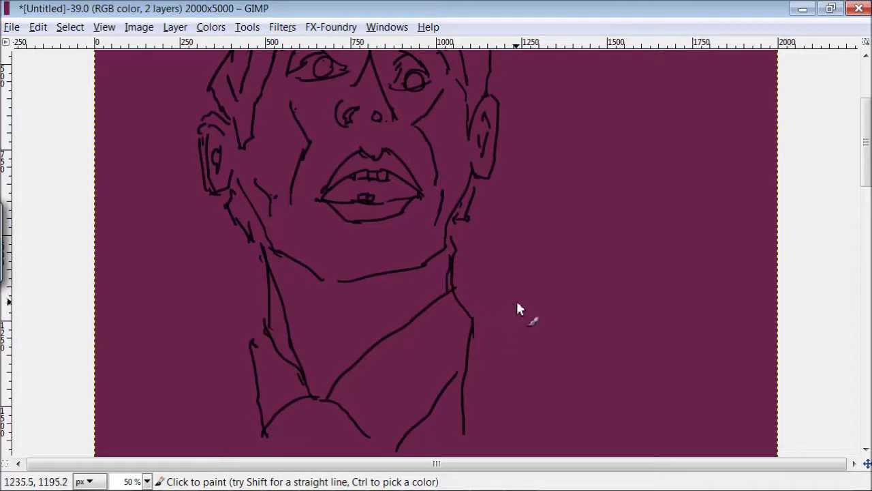
pyautogui.moveTo(464, 307); pyautogui.dragTo(587, 362)
pyautogui.moveTo(251, 344); pyautogui.dragTo(172, 393)
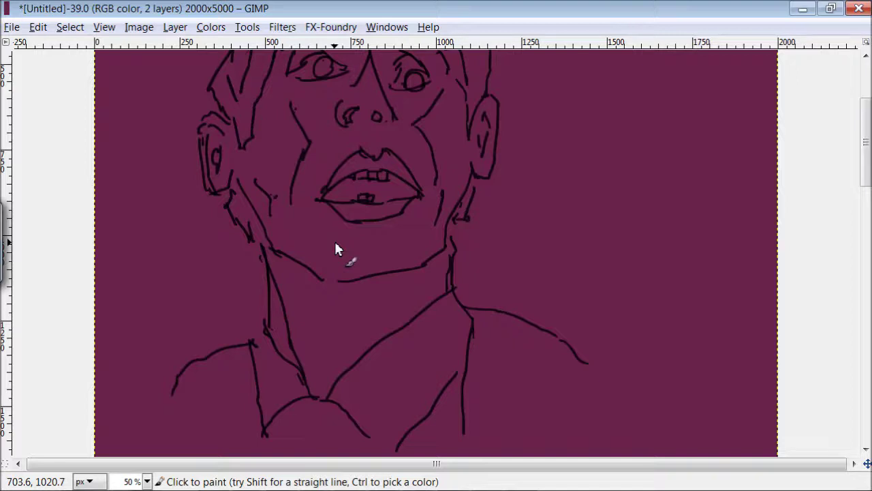
# Step: Scroll further and outline the torso sides, a long jacket line and the arm contour
pyautogui.moveTo(865, 181); pyautogui.dragTo(860, 233)
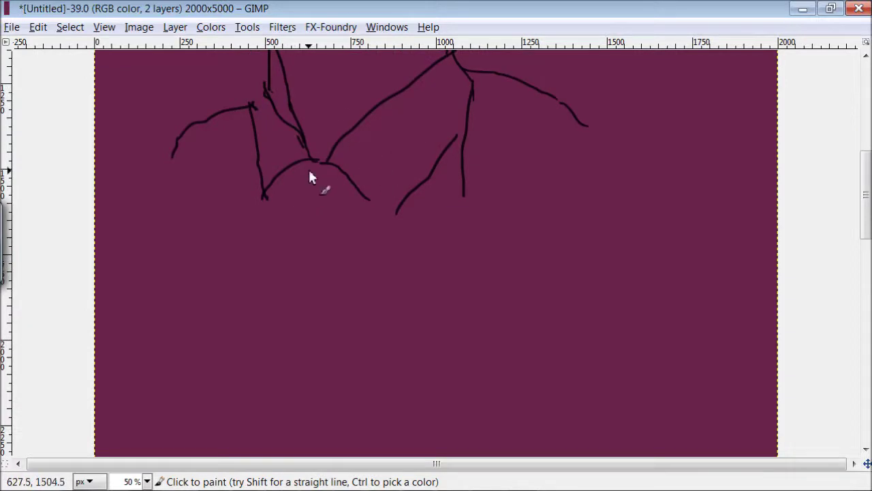
pyautogui.moveTo(324, 212); pyautogui.dragTo(352, 263)
pyautogui.moveTo(298, 218)
pyautogui.mouseDown()
pyautogui.moveTo(281, 266)
pyautogui.moveTo(311, 426)
pyautogui.mouseUp()
pyautogui.moveTo(353, 269); pyautogui.dragTo(350, 419)
pyautogui.moveTo(454, 154); pyautogui.dragTo(425, 399)
# Step: Add the jacket side lines and the end of the arm
pyautogui.moveTo(250, 160); pyautogui.dragTo(265, 412)
pyautogui.moveTo(176, 140)
pyautogui.mouseDown()
pyautogui.moveTo(185, 233)
pyautogui.moveTo(182, 417)
pyautogui.mouseUp()
pyautogui.moveTo(558, 103); pyautogui.dragTo(583, 141)
pyautogui.moveTo(566, 191); pyautogui.dragTo(541, 409)
# Step: Continue the long jacket lines downward and close them with a wavy hem
pyautogui.scroll(-5, 540, 409)
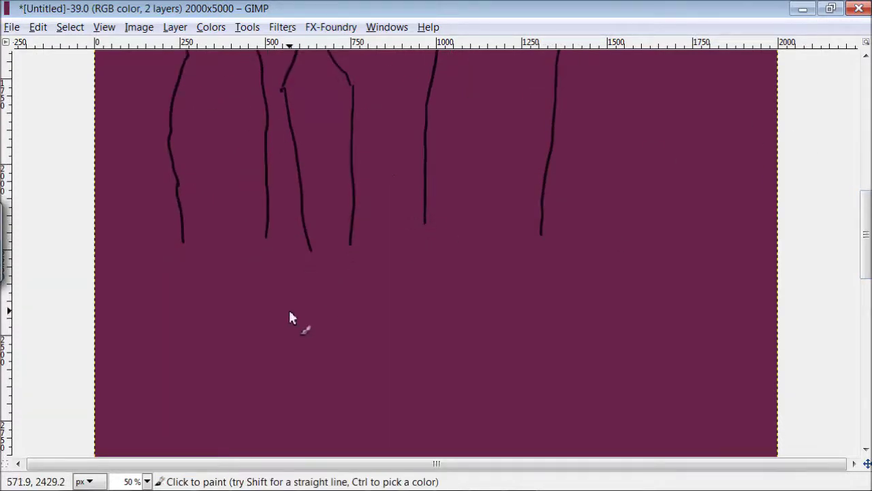
pyautogui.moveTo(265, 235)
pyautogui.mouseDown()
pyautogui.moveTo(241, 407)
pyautogui.moveTo(277, 415)
pyautogui.mouseUp()
pyautogui.moveTo(313, 252)
pyautogui.mouseDown()
pyautogui.moveTo(327, 450)
pyautogui.moveTo(351, 417)
pyautogui.mouseUp()
pyautogui.moveTo(344, 238); pyautogui.dragTo(348, 377)
pyautogui.moveTo(363, 413)
pyautogui.mouseDown()
pyautogui.moveTo(399, 411)
pyautogui.moveTo(411, 381)
pyautogui.mouseUp()
pyautogui.moveTo(425, 225); pyautogui.dragTo(436, 428)
pyautogui.moveTo(541, 235)
pyautogui.mouseDown()
pyautogui.moveTo(518, 443)
pyautogui.moveTo(430, 428)
pyautogui.mouseUp()
pyautogui.moveTo(183, 252)
pyautogui.mouseDown()
pyautogui.moveTo(165, 440)
pyautogui.moveTo(204, 433)
pyautogui.mouseUp()
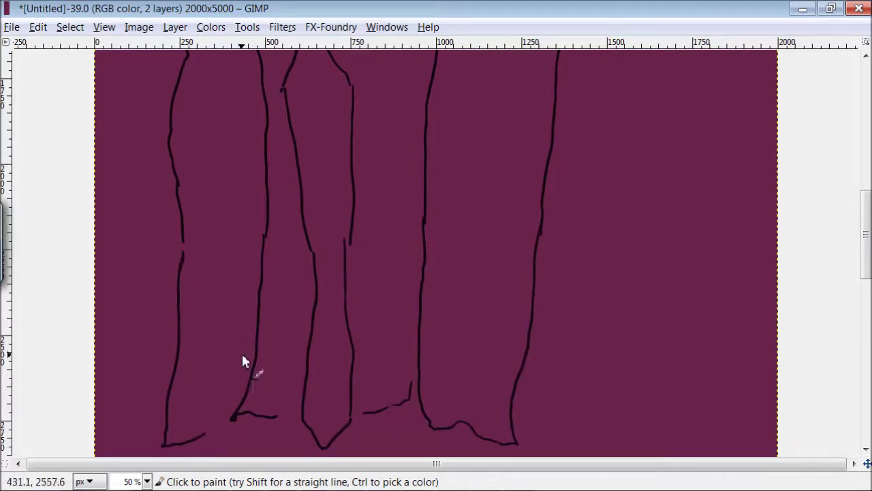
pyautogui.moveTo(415, 422); pyautogui.dragTo(349, 433)
pyautogui.moveTo(293, 425); pyautogui.dragTo(234, 443)
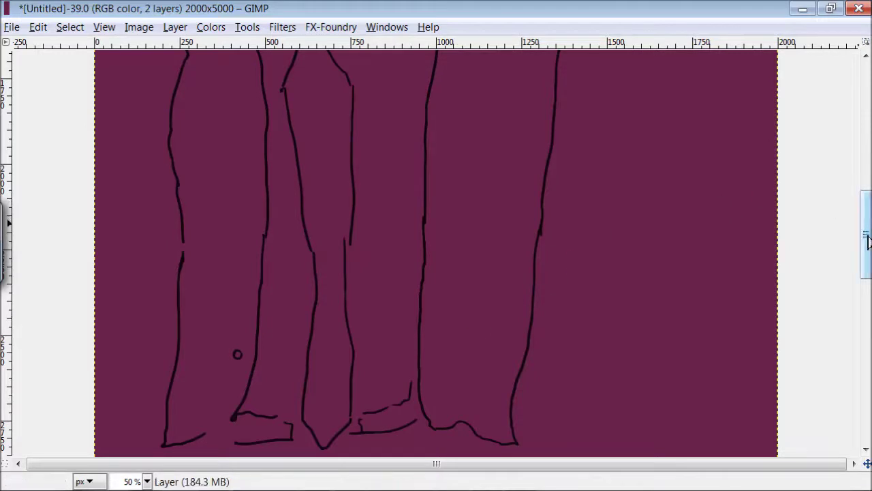
# Step: Scroll down and start the trouser lines below the jacket
pyautogui.moveTo(864, 235); pyautogui.dragTo(864, 315)
pyautogui.moveTo(484, 80); pyautogui.dragTo(487, 133)
pyautogui.moveTo(203, 87); pyautogui.dragTo(240, 272)
pyautogui.moveTo(331, 91); pyautogui.dragTo(333, 125)
pyautogui.moveTo(348, 158); pyautogui.dragTo(334, 226)
pyautogui.moveTo(334, 232); pyautogui.dragTo(332, 323)
# Step: Draw the trouser leg lines and cuff shapes
pyautogui.moveTo(248, 266); pyautogui.dragTo(253, 350)
pyautogui.moveTo(265, 335)
pyautogui.mouseDown()
pyautogui.moveTo(322, 332)
pyautogui.moveTo(271, 373)
pyautogui.mouseUp()
pyautogui.moveTo(339, 101); pyautogui.dragTo(355, 140)
pyautogui.moveTo(355, 90)
pyautogui.mouseDown()
pyautogui.moveTo(360, 157)
pyautogui.moveTo(410, 362)
pyautogui.mouseUp()
pyautogui.moveTo(477, 161)
pyautogui.mouseDown()
pyautogui.moveTo(491, 330)
pyautogui.moveTo(416, 342)
pyautogui.mouseUp()
pyautogui.moveTo(417, 359); pyautogui.dragTo(460, 366)
pyautogui.moveTo(475, 332); pyautogui.dragTo(479, 346)
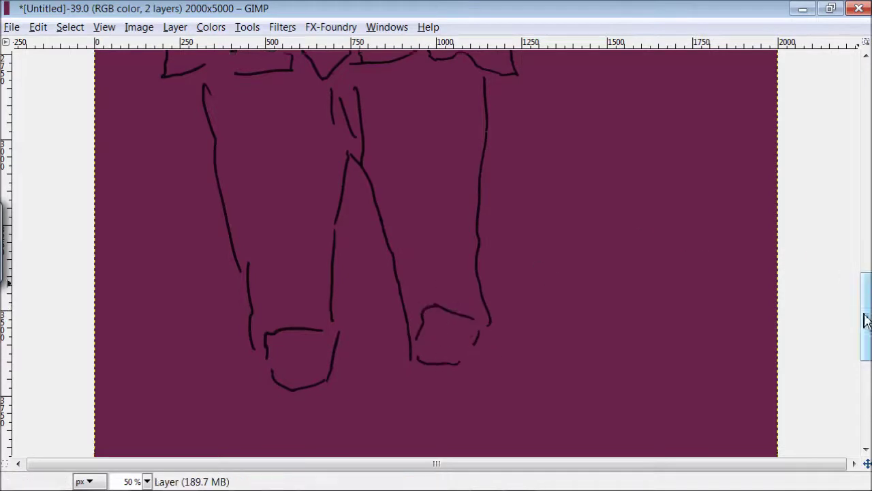
# Step: Draw both lower legs below the cuffs and add feet at the bottom
pyautogui.moveTo(865, 315); pyautogui.dragTo(865, 362)
pyautogui.moveTo(285, 176); pyautogui.dragTo(293, 372)
pyautogui.moveTo(329, 178); pyautogui.dragTo(323, 408)
pyautogui.moveTo(293, 371); pyautogui.dragTo(312, 409)
pyautogui.moveTo(433, 153); pyautogui.dragTo(445, 382)
pyautogui.moveTo(473, 151); pyautogui.dragTo(474, 354)
pyautogui.moveTo(477, 361)
pyautogui.mouseDown()
pyautogui.moveTo(456, 402)
pyautogui.moveTo(566, 429)
pyautogui.mouseUp()
pyautogui.moveTo(470, 417); pyautogui.dragTo(504, 435)
pyautogui.moveTo(320, 408)
pyautogui.mouseDown()
pyautogui.moveTo(230, 451)
pyautogui.moveTo(265, 455)
pyautogui.mouseUp()
pyautogui.click(105, 26)
# Step: At 12.5% zoom, lengthen the arms and jacket sides and draw a ground line under the feet
pyautogui.click(344, 281)
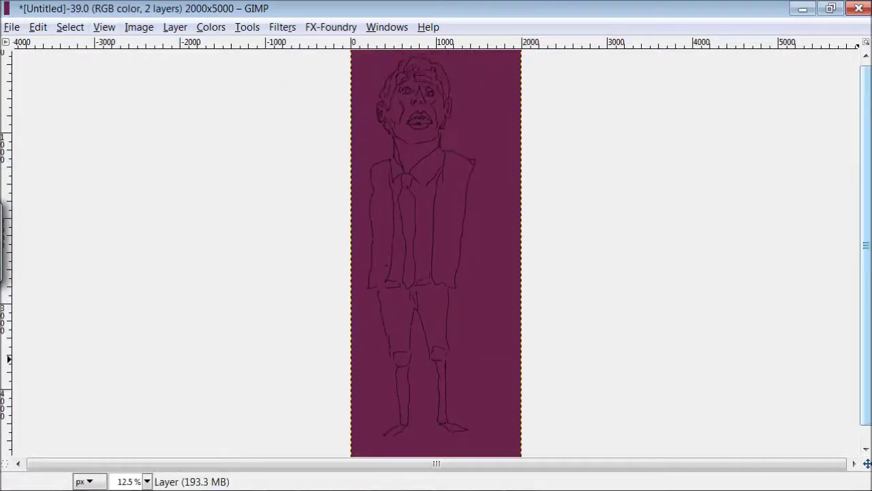
pyautogui.moveTo(480, 174)
pyautogui.mouseDown()
pyautogui.moveTo(485, 259)
pyautogui.moveTo(475, 313)
pyautogui.mouseUp()
pyautogui.moveTo(365, 173); pyautogui.dragTo(366, 293)
pyautogui.moveTo(479, 325); pyautogui.dragTo(462, 321)
pyautogui.moveTo(362, 300); pyautogui.dragTo(361, 381)
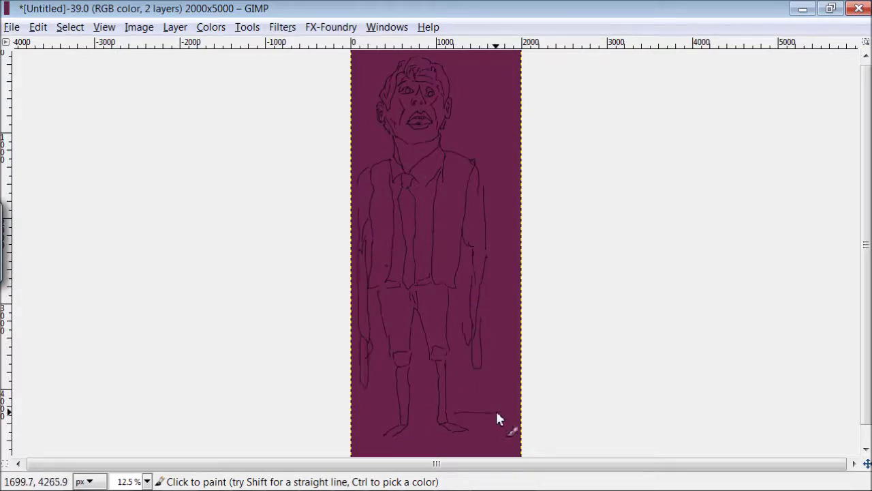
pyautogui.moveTo(498, 412); pyautogui.dragTo(360, 410)
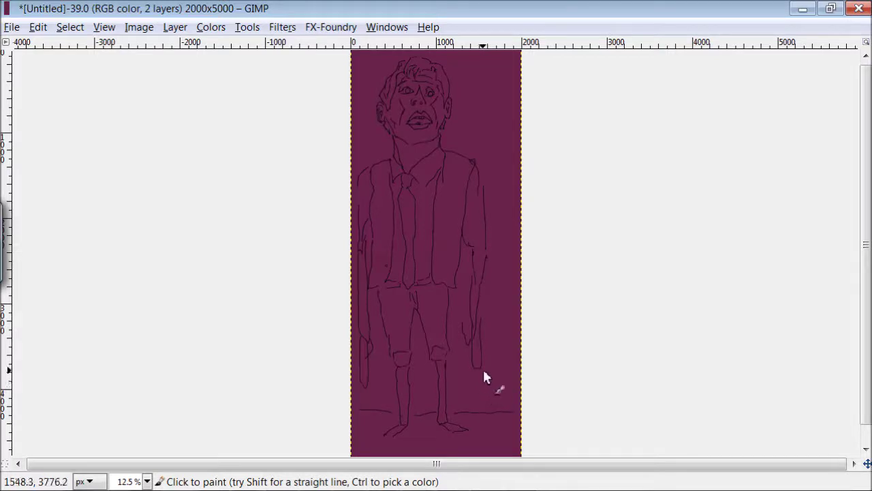
# Step: Zoom back to 50% and scroll up to the top of the figure
pyautogui.click(104, 27)
pyautogui.click(358, 249)
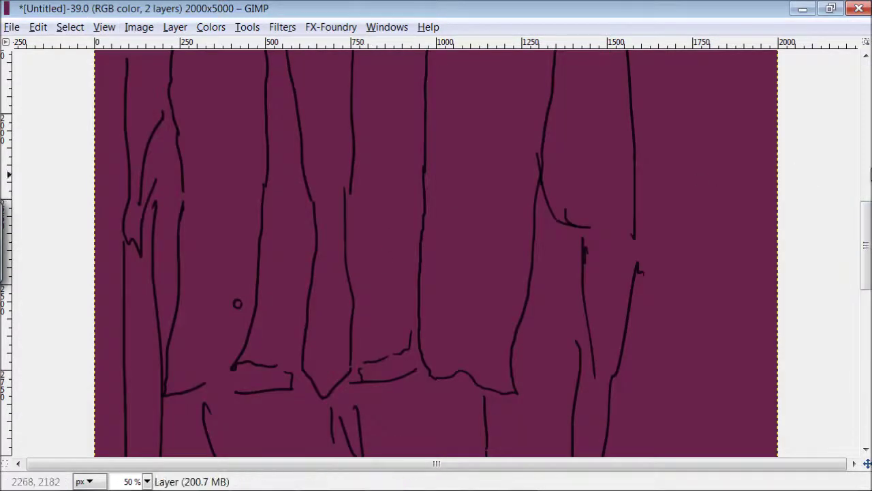
pyautogui.scroll(5, 436, 252)
pyautogui.click(387, 27)
# Step: Restore the docks and paint light-to-dark grey test strokes (b8b8b8, 636363, 363636) beside the head
pyautogui.click(415, 121)
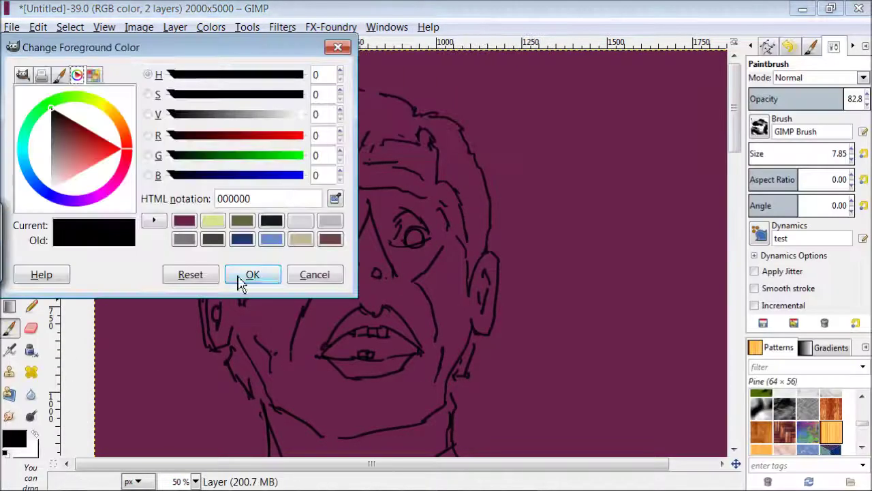
pyautogui.click(329, 227)
pyautogui.moveTo(554, 114); pyautogui.dragTo(555, 147)
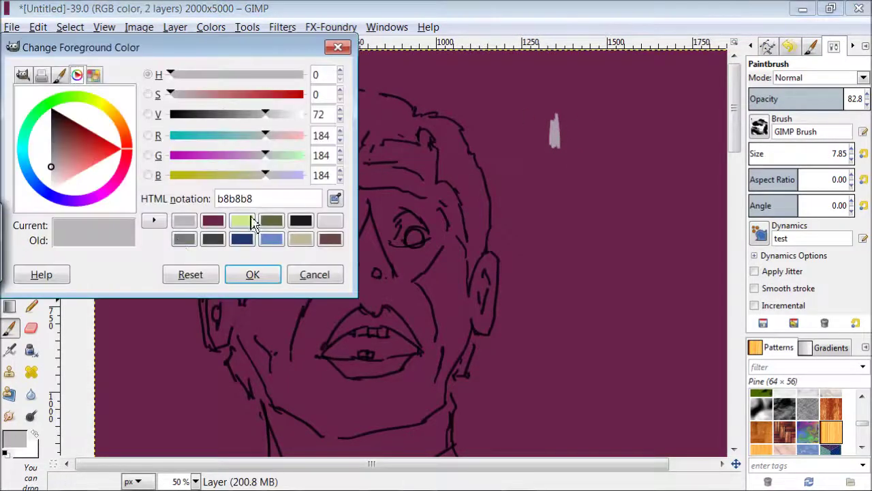
pyautogui.click(49, 139)
pyautogui.moveTo(572, 114); pyautogui.dragTo(575, 154)
pyautogui.click(56, 124)
pyautogui.moveTo(594, 104); pyautogui.dragTo(600, 159)
# Step: Set the brush size to about 110 and choose GIMP Brush #1
pyautogui.click(823, 153)
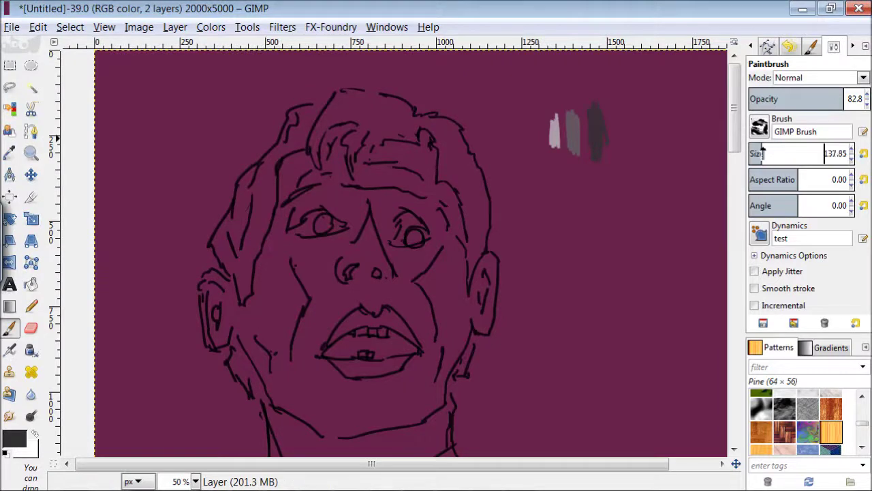
pyautogui.click(760, 127)
pyautogui.click(838, 170)
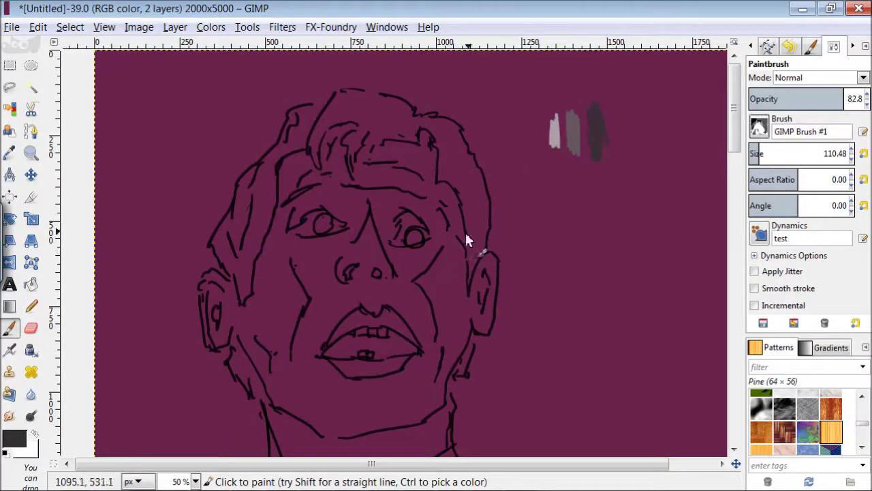
# Step: Try grey strokes on the chin, right cheek and right eye with a smaller brush, then undo them
pyautogui.moveTo(383, 424); pyautogui.dragTo(366, 424)
pyautogui.moveTo(784, 154); pyautogui.dragTo(726, 150)
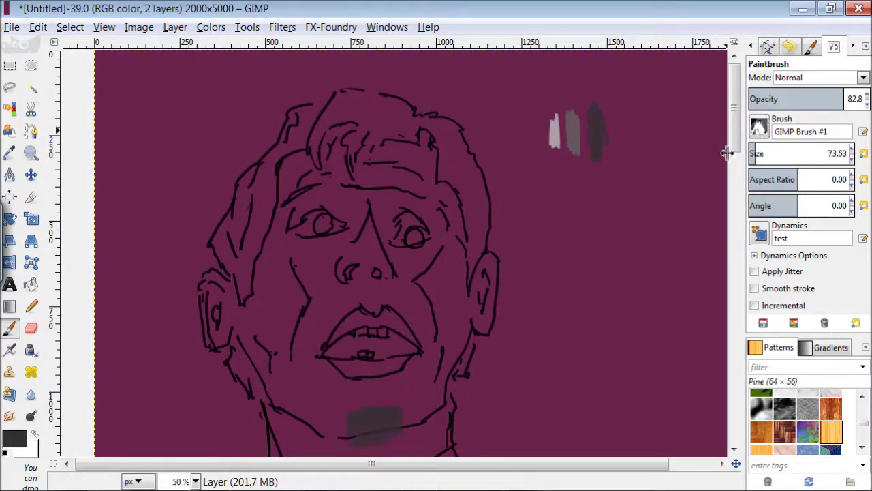
pyautogui.moveTo(344, 423); pyautogui.dragTo(299, 347)
pyautogui.moveTo(426, 406); pyautogui.dragTo(408, 275)
pyautogui.moveTo(433, 205)
pyautogui.mouseDown()
pyautogui.moveTo(391, 216)
pyautogui.moveTo(359, 204)
pyautogui.moveTo(331, 211)
pyautogui.moveTo(366, 253)
pyautogui.mouseUp()
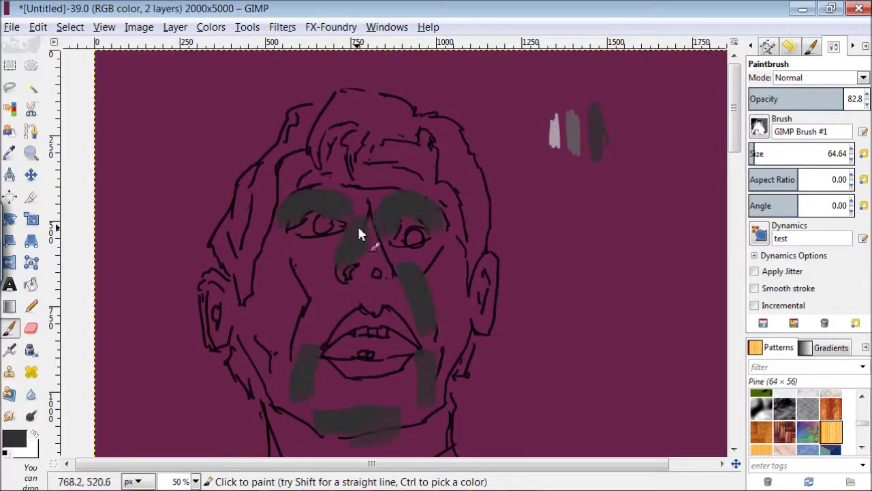
pyautogui.hotkey('ctrl', 'z')
pyautogui.hotkey('ctrl', 'z')
pyautogui.hotkey('ctrl', 'z')
pyautogui.hotkey('ctrl', 'z')
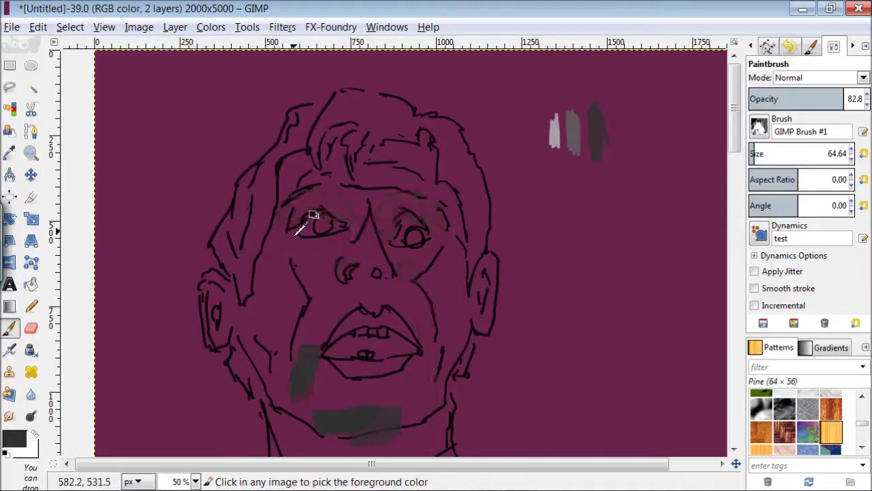
pyautogui.hotkey('ctrl', 'z')
pyautogui.hotkey('ctrl', 'z')
# Step: Lower the brush opacity, hide the docks, and shade the chin, left jaw and right cheek grey
pyautogui.click(823, 96)
pyautogui.click(387, 27)
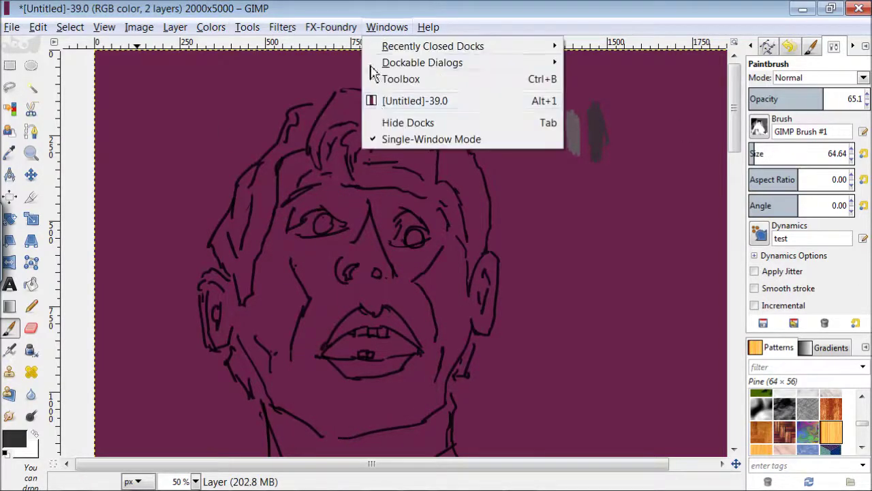
pyautogui.click(402, 121)
pyautogui.moveTo(361, 415); pyautogui.dragTo(414, 412)
pyautogui.moveTo(335, 425); pyautogui.dragTo(277, 408)
pyautogui.moveTo(273, 354); pyautogui.dragTo(310, 419)
pyautogui.moveTo(402, 276); pyautogui.dragTo(429, 341)
pyautogui.moveTo(443, 204)
pyautogui.mouseDown()
pyautogui.moveTo(395, 217)
pyautogui.moveTo(409, 204)
pyautogui.moveTo(405, 239)
pyautogui.mouseUp()
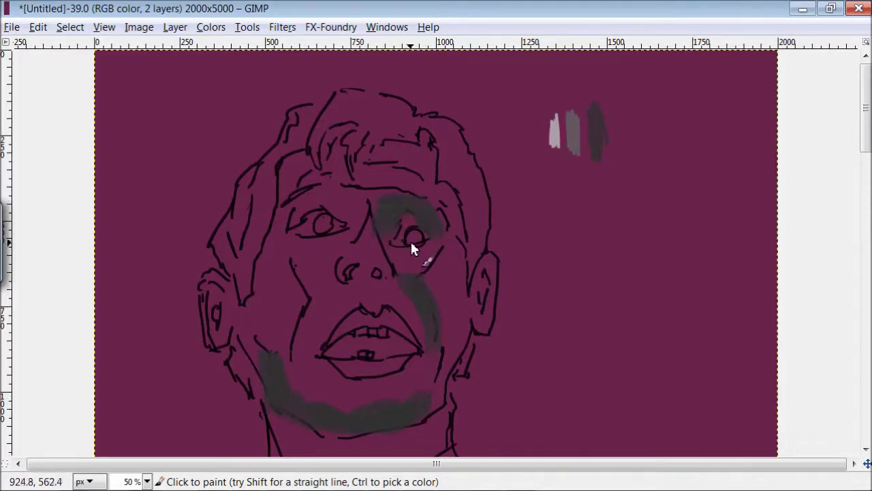
# Step: Shade the left eyebrow, forehead, right cheek and both ears in grey
pyautogui.moveTo(283, 218); pyautogui.dragTo(360, 216)
pyautogui.moveTo(286, 174)
pyautogui.mouseDown()
pyautogui.moveTo(358, 170)
pyautogui.moveTo(426, 181)
pyautogui.mouseUp()
pyautogui.moveTo(413, 311); pyautogui.dragTo(443, 337)
pyautogui.moveTo(485, 257); pyautogui.dragTo(488, 310)
pyautogui.moveTo(208, 286); pyautogui.dragTo(224, 348)
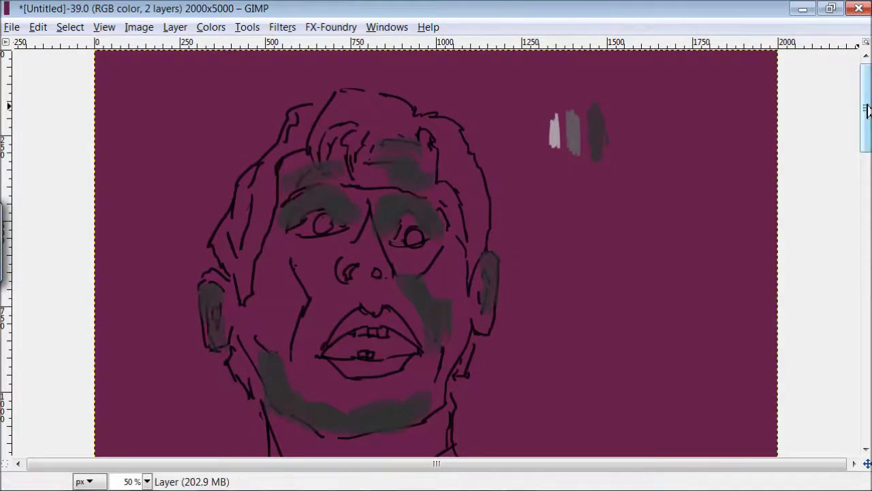
pyautogui.moveTo(867, 111); pyautogui.dragTo(867, 140)
pyautogui.moveTo(350, 306)
pyautogui.mouseDown()
pyautogui.moveTo(364, 336)
pyautogui.moveTo(400, 336)
pyautogui.mouseUp()
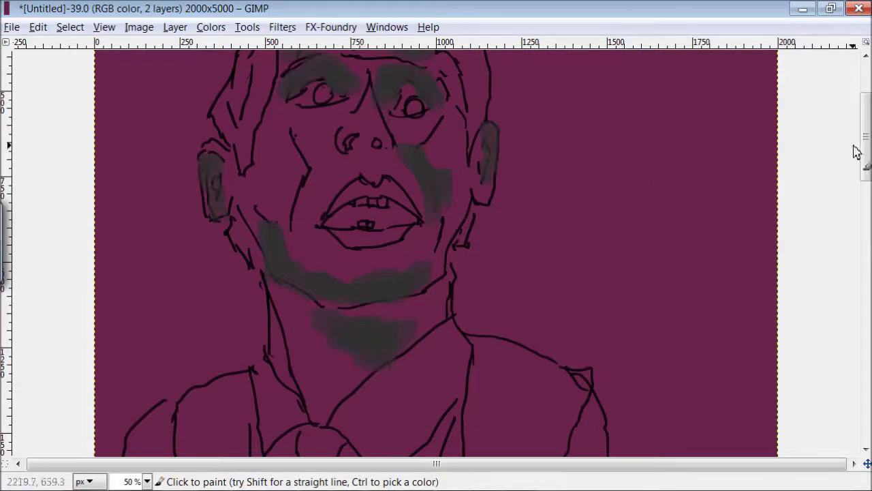
pyautogui.moveTo(865, 143); pyautogui.dragTo(865, 113)
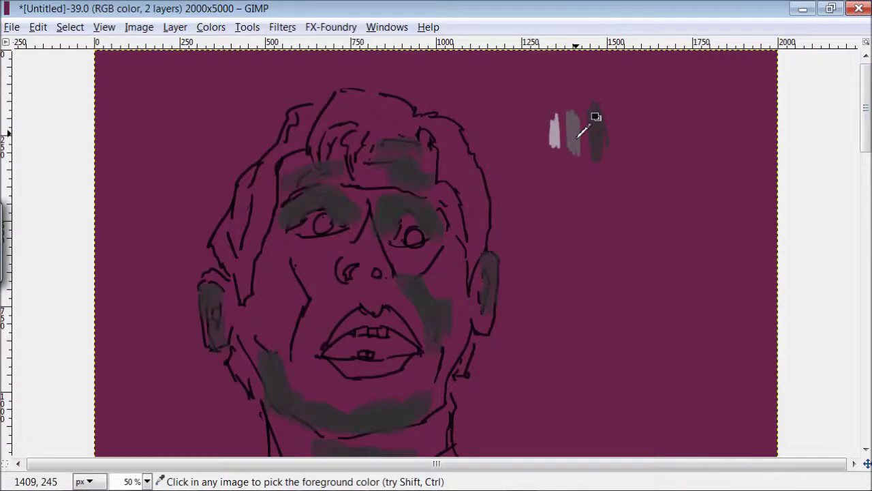
# Step: Pick light grey and highlight the nose, right eye area, left cheek and chin sides
pyautogui.moveTo(378, 252); pyautogui.dragTo(385, 263)
pyautogui.moveTo(373, 213); pyautogui.dragTo(390, 280)
pyautogui.moveTo(447, 195)
pyautogui.mouseDown()
pyautogui.moveTo(423, 281)
pyautogui.moveTo(452, 306)
pyautogui.moveTo(457, 338)
pyautogui.moveTo(442, 384)
pyautogui.mouseUp()
pyautogui.moveTo(277, 274)
pyautogui.mouseDown()
pyautogui.moveTo(274, 233)
pyautogui.moveTo(256, 340)
pyautogui.moveTo(281, 334)
pyautogui.moveTo(286, 366)
pyautogui.mouseUp()
pyautogui.moveTo(426, 359); pyautogui.dragTo(398, 390)
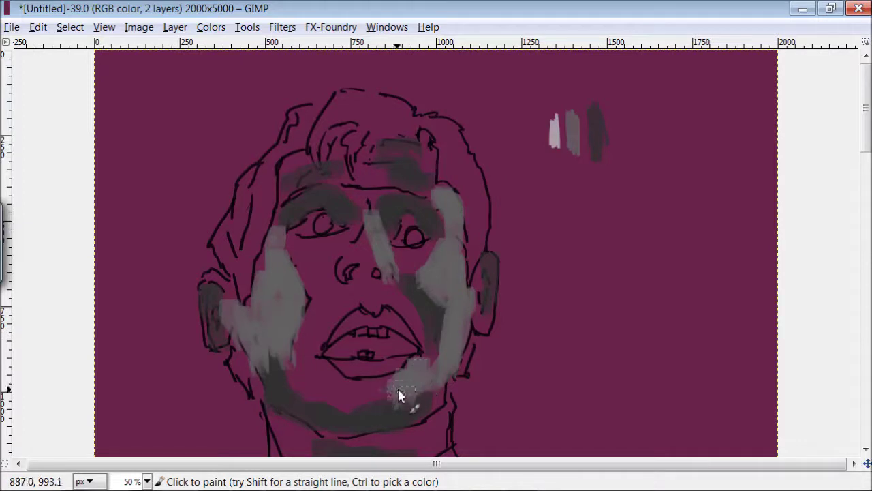
pyautogui.moveTo(342, 409); pyautogui.dragTo(320, 368)
# Step: Add light grey over the nose bridge, right eyebrow, forehead, under the left eye and upper lip
pyautogui.moveTo(393, 206); pyautogui.dragTo(370, 230)
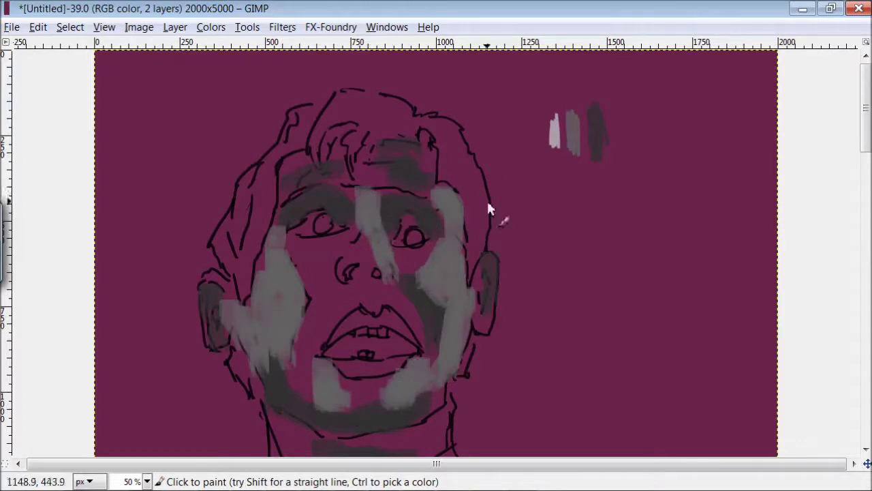
pyautogui.moveTo(487, 204); pyautogui.dragTo(444, 188)
pyautogui.moveTo(368, 150)
pyautogui.mouseDown()
pyautogui.moveTo(368, 178)
pyautogui.moveTo(422, 139)
pyautogui.mouseUp()
pyautogui.moveTo(293, 153); pyautogui.dragTo(355, 170)
pyautogui.moveTo(320, 245)
pyautogui.mouseDown()
pyautogui.moveTo(311, 259)
pyautogui.moveTo(319, 278)
pyautogui.mouseUp()
pyautogui.moveTo(403, 314)
pyautogui.mouseDown()
pyautogui.moveTo(329, 315)
pyautogui.moveTo(384, 298)
pyautogui.moveTo(326, 330)
pyautogui.mouseUp()
# Step: Pick the dark grey sample and paint it on the left cheek, nose and chin
pyautogui.press('ctrl')
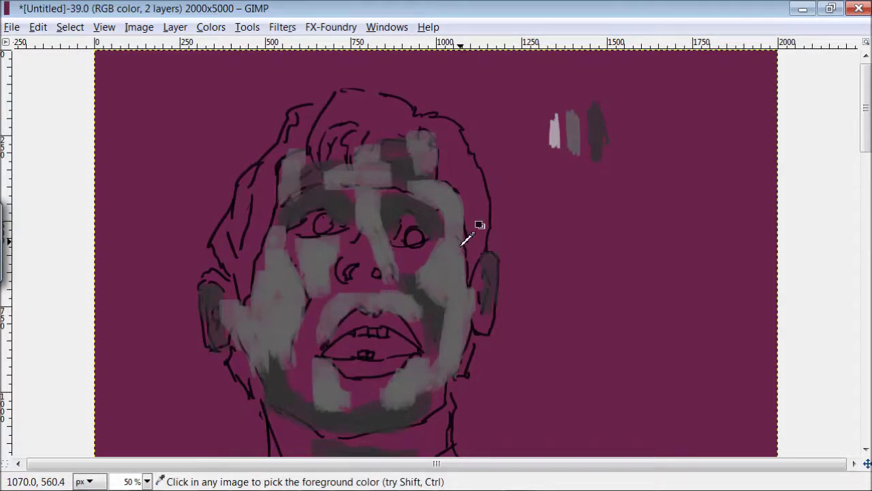
pyautogui.keyDown('ctrl'); pyautogui.click(602, 124); pyautogui.keyUp('ctrl')
pyautogui.moveTo(295, 346); pyautogui.dragTo(326, 272)
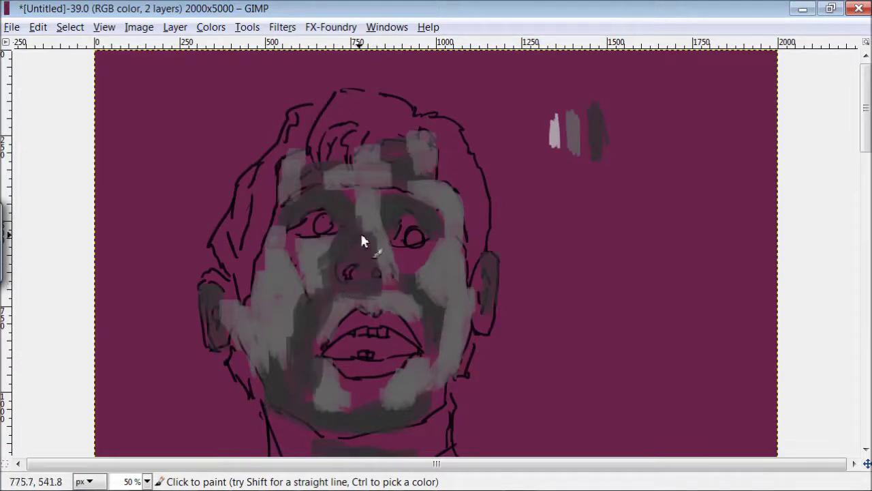
pyautogui.moveTo(339, 410); pyautogui.dragTo(389, 385)
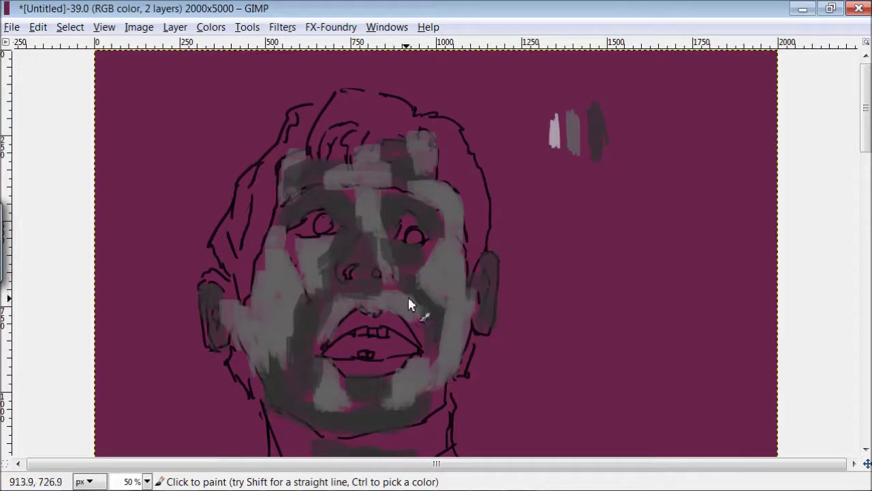
pyautogui.press('ctrl')
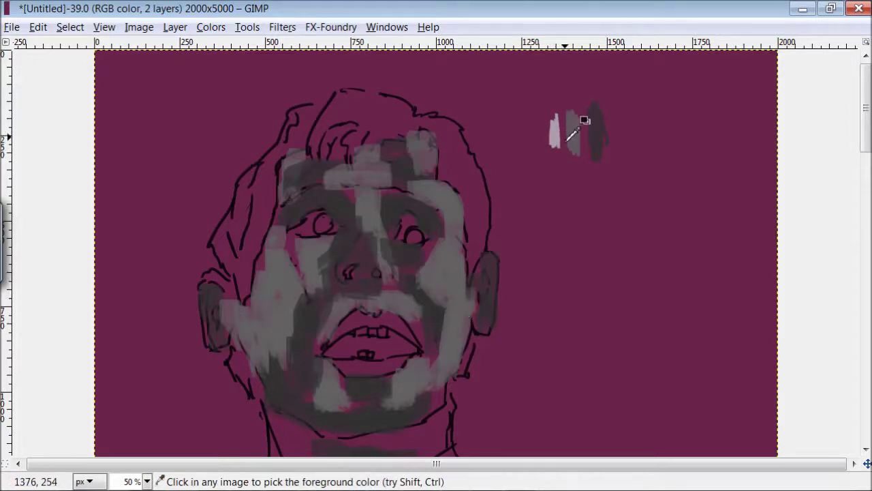
pyautogui.press('Tab')
# Step: With the pale sample colour and Chalk 03 brush, paint white hair along the sides and top of the head
pyautogui.click(9, 328)
pyautogui.click(758, 126)
pyautogui.scroll(-1, 850, 276)
pyautogui.click(849, 276)
pyautogui.click(387, 27)
pyautogui.click(409, 120)
pyautogui.moveTo(227, 244)
pyautogui.mouseDown()
pyautogui.moveTo(231, 253)
pyautogui.moveTo(244, 247)
pyautogui.moveTo(215, 272)
pyautogui.moveTo(259, 160)
pyautogui.mouseUp()
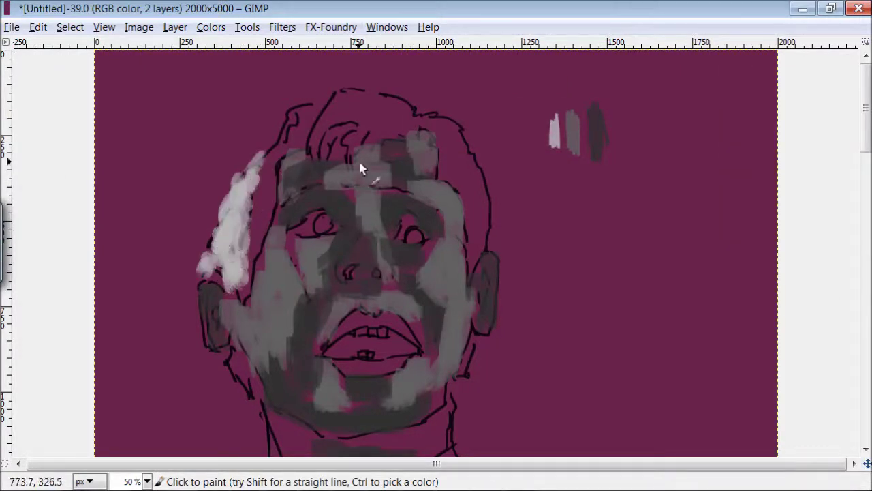
pyautogui.moveTo(478, 184)
pyautogui.mouseDown()
pyautogui.moveTo(448, 180)
pyautogui.moveTo(451, 156)
pyautogui.moveTo(417, 123)
pyautogui.mouseUp()
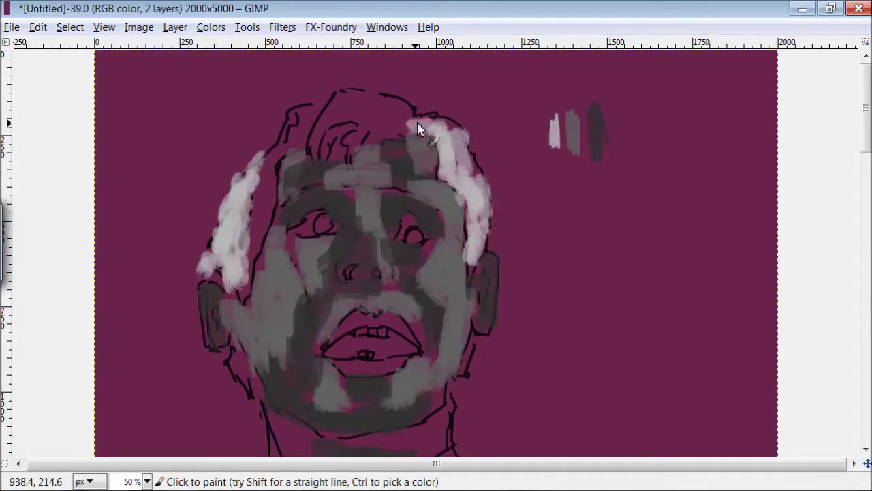
pyautogui.moveTo(438, 160)
pyautogui.mouseDown()
pyautogui.moveTo(386, 107)
pyautogui.moveTo(327, 172)
pyautogui.moveTo(317, 140)
pyautogui.moveTo(269, 179)
pyautogui.moveTo(253, 200)
pyautogui.moveTo(249, 239)
pyautogui.mouseUp()
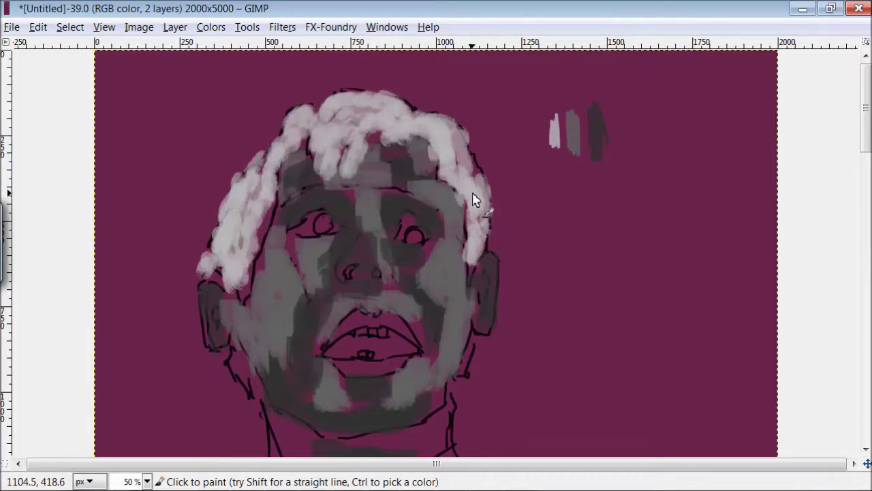
# Step: Pick the dark grey sample and mottle it over the top and both sides of the hair
pyautogui.press('ctrl')
pyautogui.keyDown('ctrl'); pyautogui.click(603, 123); pyautogui.keyUp('ctrl')
pyautogui.moveTo(391, 131)
pyautogui.mouseDown()
pyautogui.moveTo(407, 130)
pyautogui.moveTo(402, 103)
pyautogui.mouseUp()
pyautogui.moveTo(330, 148)
pyautogui.mouseDown()
pyautogui.moveTo(350, 165)
pyautogui.moveTo(264, 205)
pyautogui.mouseUp()
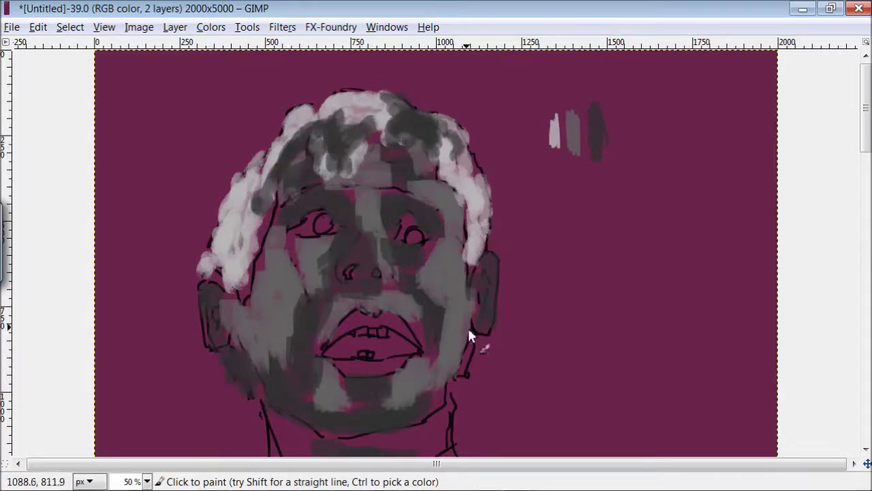
pyautogui.moveTo(247, 280); pyautogui.dragTo(267, 164)
pyautogui.moveTo(475, 218); pyautogui.dragTo(437, 156)
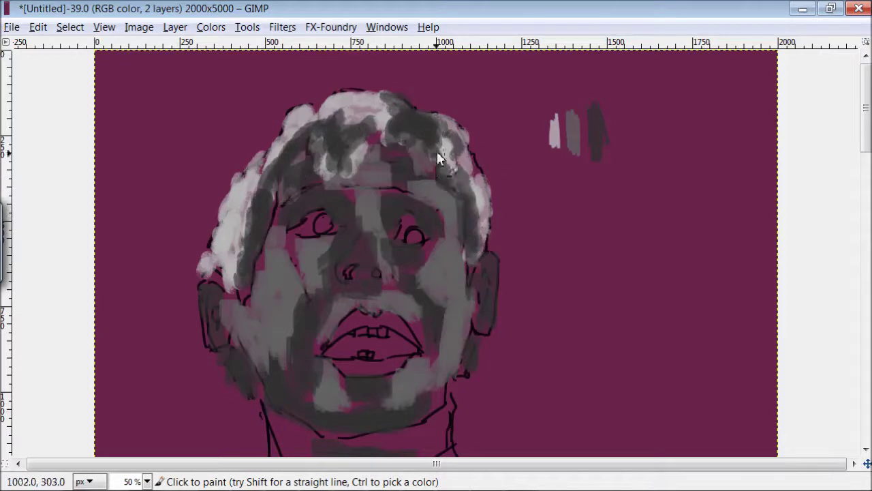
pyautogui.moveTo(368, 123)
pyautogui.mouseDown()
pyautogui.moveTo(366, 101)
pyautogui.moveTo(210, 249)
pyautogui.mouseUp()
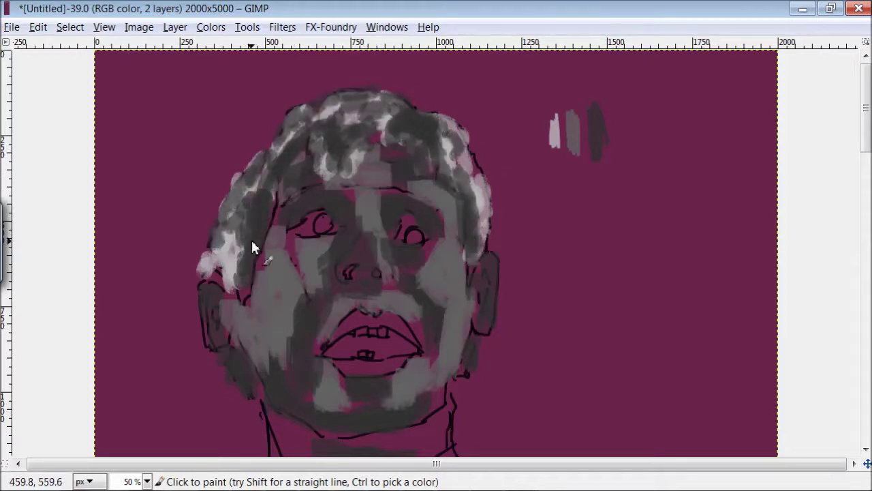
pyautogui.press('Tab')
# Step: Set the foreground colour to blue and dab a blue sample beside the shoulder
pyautogui.click(14, 439)
pyautogui.click(250, 273)
pyautogui.moveTo(734, 147); pyautogui.dragTo(742, 211)
pyautogui.click(534, 136)
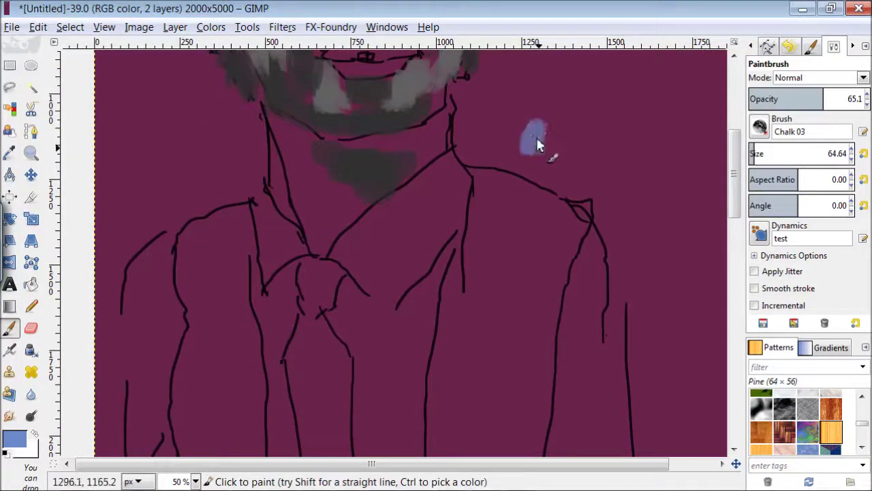
# Step: Mix a pale yellow foreground colour and dab a yellow sample next to the blue
pyautogui.click(15, 440)
pyautogui.click(304, 223)
pyautogui.press('Return')
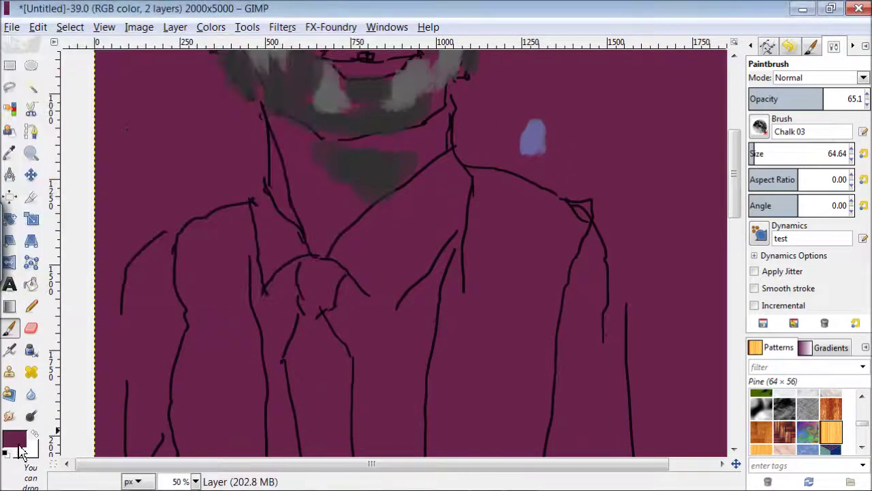
pyautogui.click(15, 440)
pyautogui.click(212, 220)
pyautogui.click(114, 125)
pyautogui.click(75, 147)
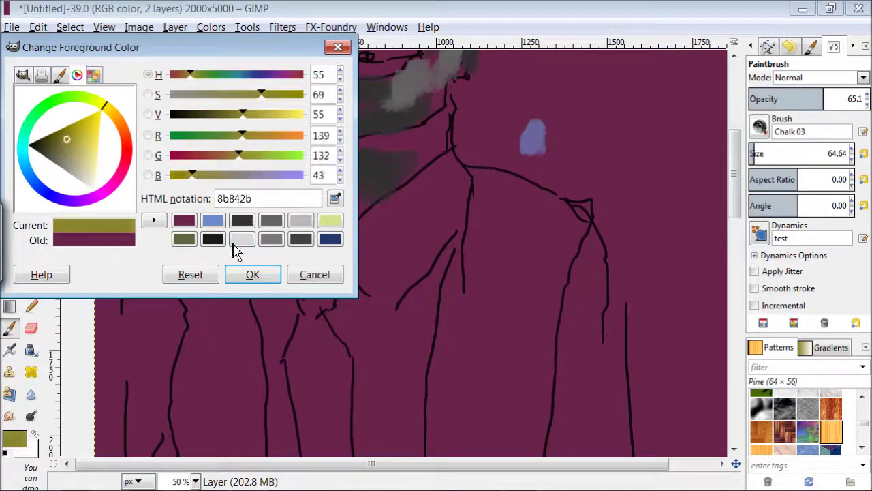
pyautogui.click(252, 274)
pyautogui.click(581, 140)
# Step: Lighten maroon to a greyish pink and undo a stray pink dab
pyautogui.click(15, 440)
pyautogui.click(213, 220)
pyautogui.moveTo(225, 114)
pyautogui.mouseDown()
pyautogui.moveTo(239, 114)
pyautogui.moveTo(199, 94)
pyautogui.mouseUp()
pyautogui.click(250, 281)
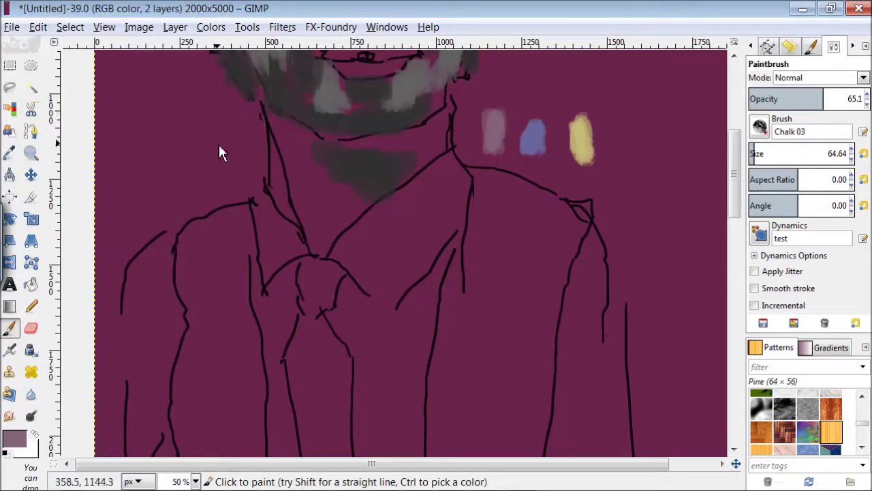
pyautogui.click(38, 27)
pyautogui.click(47, 41)
# Step: Hide the docks, dab a pink test mark, pick up the blue swatch and begin the collar
pyautogui.click(760, 127)
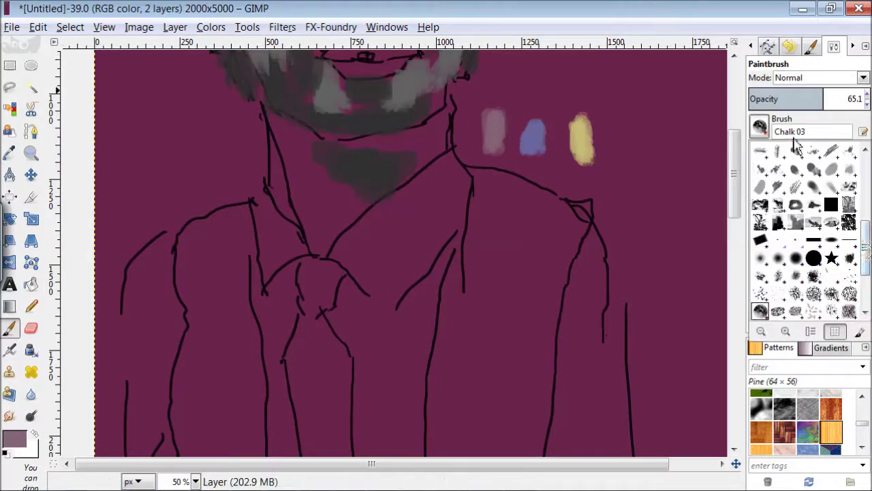
pyautogui.click(802, 231)
pyautogui.click(386, 26)
pyautogui.click(402, 123)
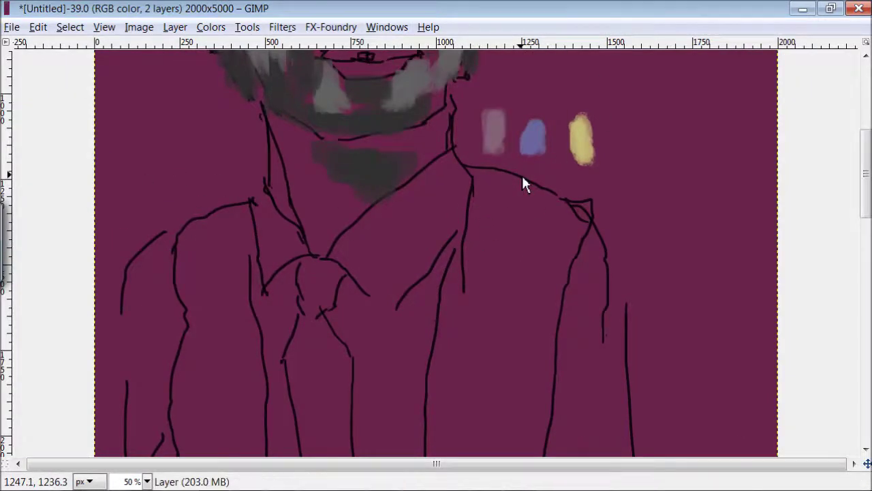
pyautogui.click(613, 191)
pyautogui.keyDown('ctrl'); pyautogui.click(534, 133); pyautogui.keyUp('ctrl')
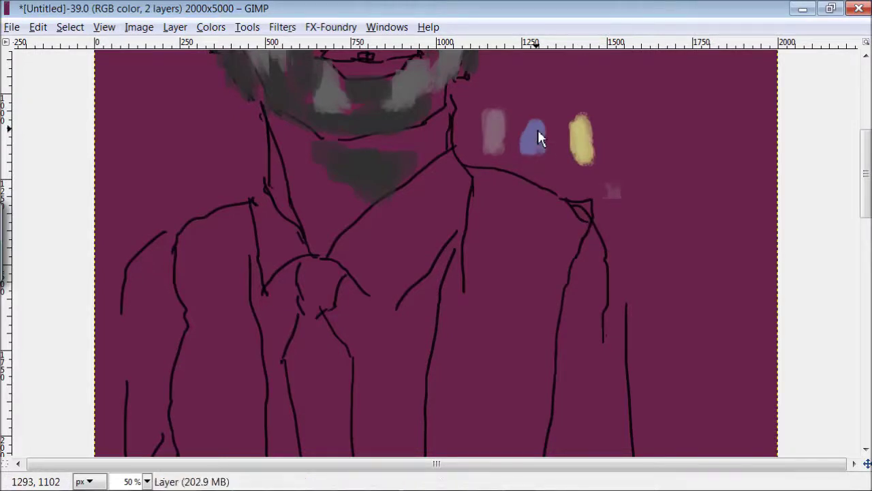
pyautogui.moveTo(422, 194); pyautogui.dragTo(386, 217)
# Step: Paint the collar flaps light blue and a purplish band just below the collar
pyautogui.moveTo(333, 256)
pyautogui.mouseDown()
pyautogui.moveTo(434, 179)
pyautogui.moveTo(408, 245)
pyautogui.mouseUp()
pyautogui.moveTo(379, 271); pyautogui.dragTo(294, 266)
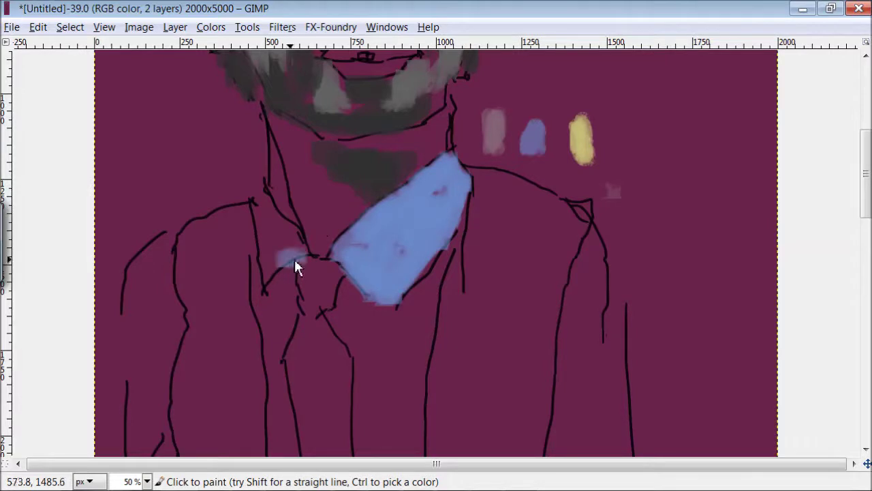
pyautogui.moveTo(444, 250); pyautogui.dragTo(397, 343)
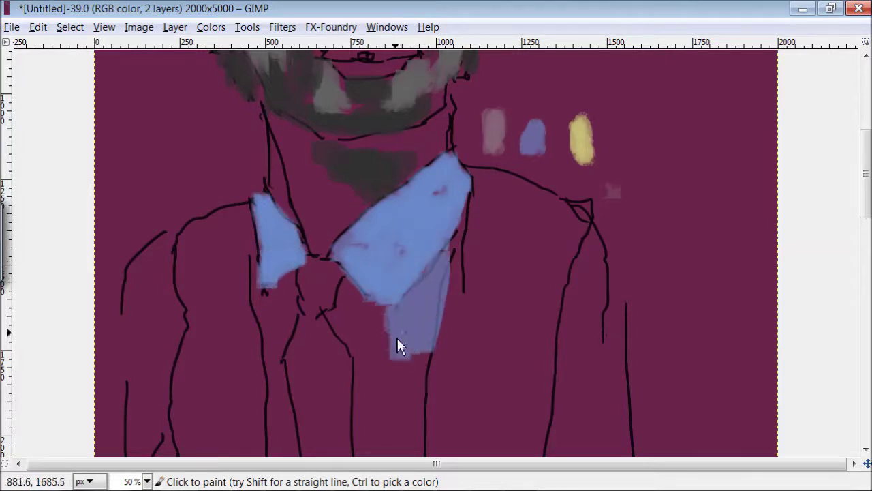
pyautogui.moveTo(343, 326); pyautogui.dragTo(422, 361)
pyautogui.hotkey('ctrl', 'z')
pyautogui.moveTo(456, 278)
pyautogui.mouseDown()
pyautogui.moveTo(358, 292)
pyautogui.moveTo(364, 372)
pyautogui.mouseUp()
# Step: Paint purplish-blue strips down the shirt front toward the waist, undoing one overlong strip
pyautogui.scroll(-5, 477, 136)
pyautogui.moveTo(253, 81)
pyautogui.mouseDown()
pyautogui.moveTo(285, 253)
pyautogui.moveTo(271, 415)
pyautogui.moveTo(301, 431)
pyautogui.mouseUp()
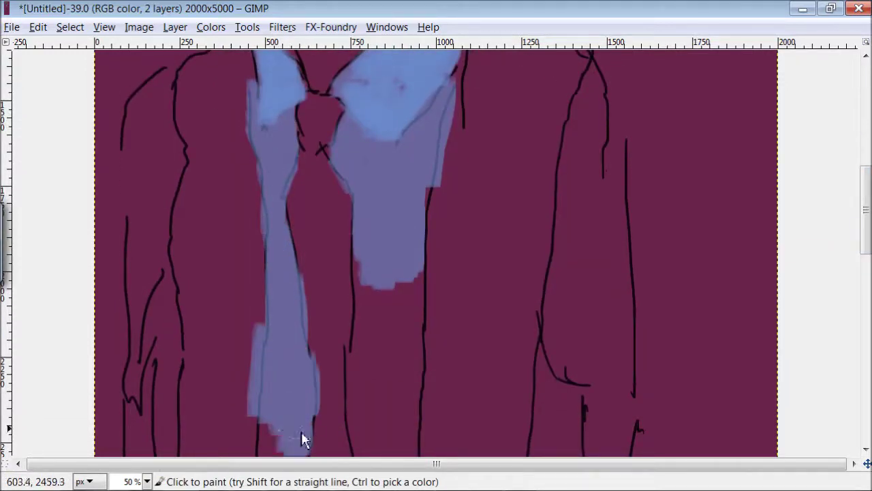
pyautogui.hotkey('ctrl', 'z')
pyautogui.moveTo(289, 156)
pyautogui.mouseDown()
pyautogui.moveTo(279, 214)
pyautogui.moveTo(284, 295)
pyautogui.mouseUp()
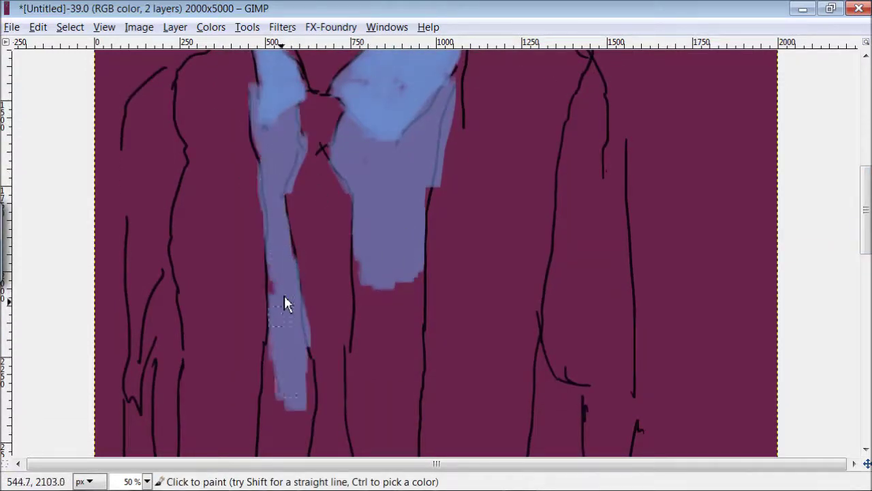
pyautogui.moveTo(393, 310)
pyautogui.mouseDown()
pyautogui.moveTo(403, 295)
pyautogui.moveTo(362, 404)
pyautogui.moveTo(403, 440)
pyautogui.mouseUp()
pyautogui.moveTo(866, 206); pyautogui.dragTo(867, 246)
pyautogui.moveTo(364, 267); pyautogui.dragTo(369, 337)
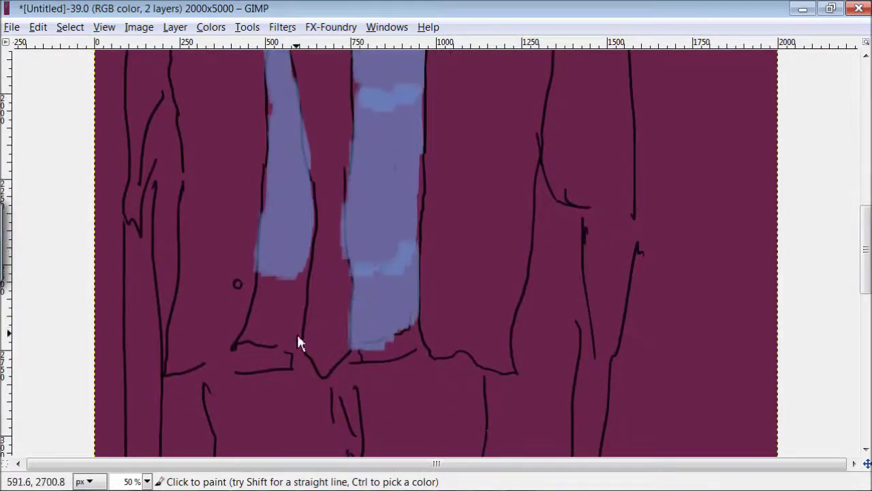
pyautogui.moveTo(270, 339); pyautogui.dragTo(264, 319)
pyautogui.scroll(5, 286, 225)
pyautogui.scroll(5, 316, 135)
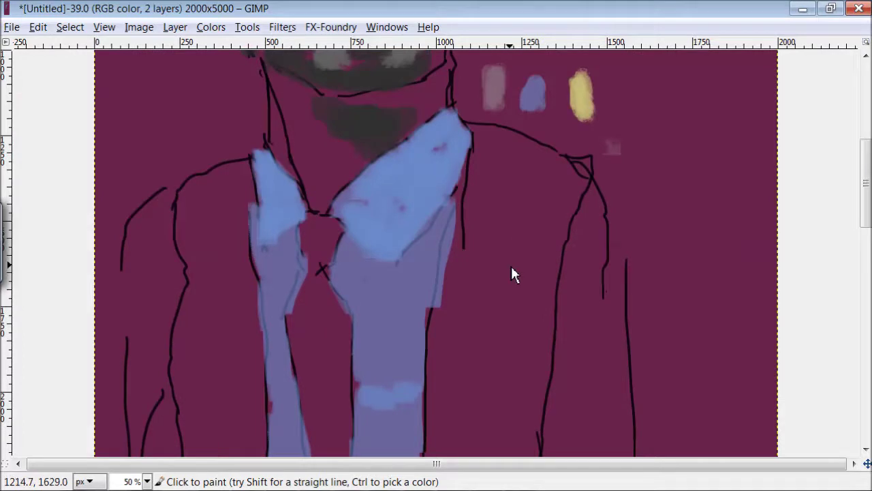
pyautogui.press('ctrl')
# Step: Pick the yellow swatch and paint the tie from the knot downward
pyautogui.keyDown('ctrl'); pyautogui.click(580, 85); pyautogui.keyUp('ctrl')
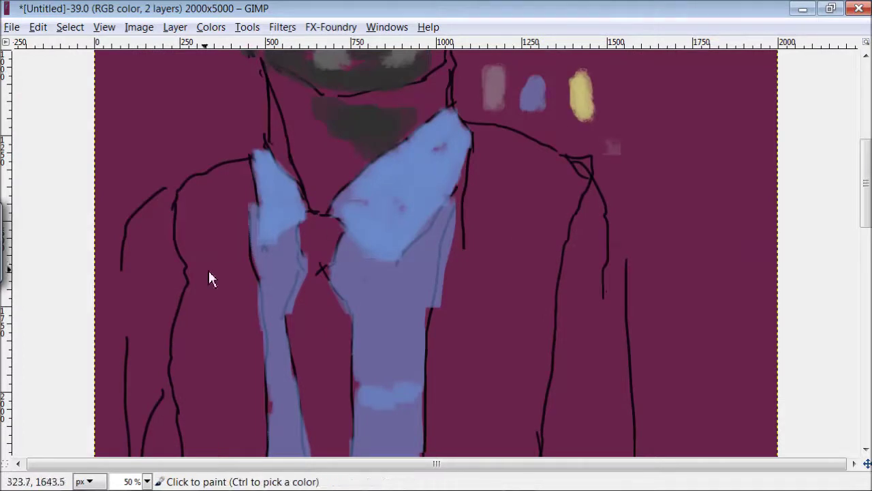
pyautogui.moveTo(340, 224); pyautogui.dragTo(313, 238)
pyautogui.moveTo(334, 341); pyautogui.dragTo(311, 379)
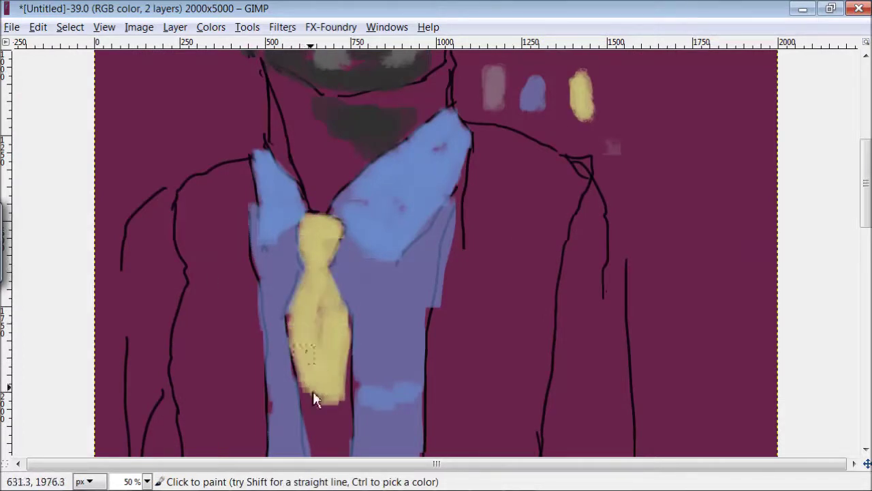
pyautogui.scroll(-5, 312, 380)
pyautogui.moveTo(327, 150)
pyautogui.mouseDown()
pyautogui.moveTo(347, 423)
pyautogui.moveTo(353, 351)
pyautogui.mouseUp()
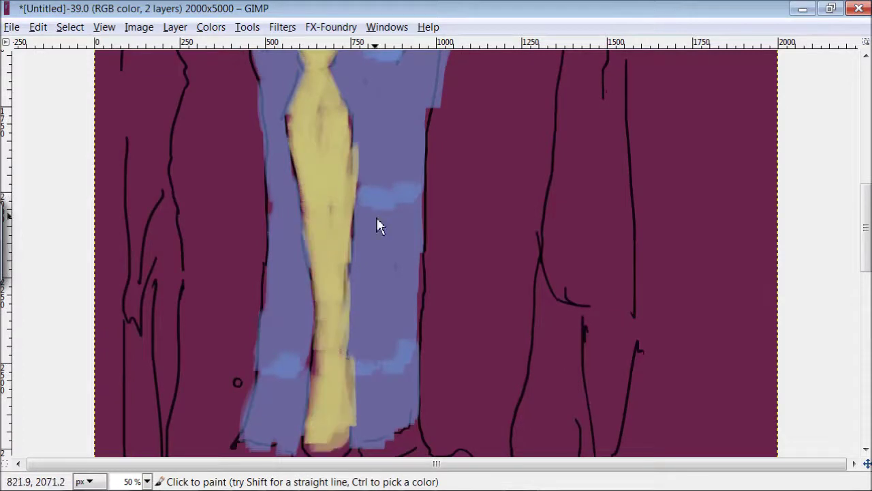
pyautogui.scroll(4, 460, 152)
# Step: Paint the jacket panels yellow with brown shading, undoing one stray brown stroke
pyautogui.moveTo(484, 109)
pyautogui.mouseDown()
pyautogui.moveTo(541, 136)
pyautogui.moveTo(457, 179)
pyautogui.moveTo(477, 247)
pyautogui.moveTo(549, 159)
pyautogui.moveTo(537, 218)
pyautogui.moveTo(446, 428)
pyautogui.moveTo(438, 352)
pyautogui.mouseUp()
pyautogui.scroll(-5, 471, 327)
pyautogui.moveTo(518, 89)
pyautogui.mouseDown()
pyautogui.moveTo(500, 302)
pyautogui.moveTo(473, 227)
pyautogui.mouseUp()
pyautogui.hotkey('ctrl', 'z')
pyautogui.moveTo(436, 344)
pyautogui.mouseDown()
pyautogui.moveTo(439, 218)
pyautogui.moveTo(481, 329)
pyautogui.moveTo(483, 252)
pyautogui.moveTo(436, 320)
pyautogui.mouseUp()
pyautogui.moveTo(232, 313)
pyautogui.mouseDown()
pyautogui.moveTo(198, 301)
pyautogui.moveTo(231, 311)
pyautogui.moveTo(195, 159)
pyautogui.moveTo(246, 130)
pyautogui.mouseUp()
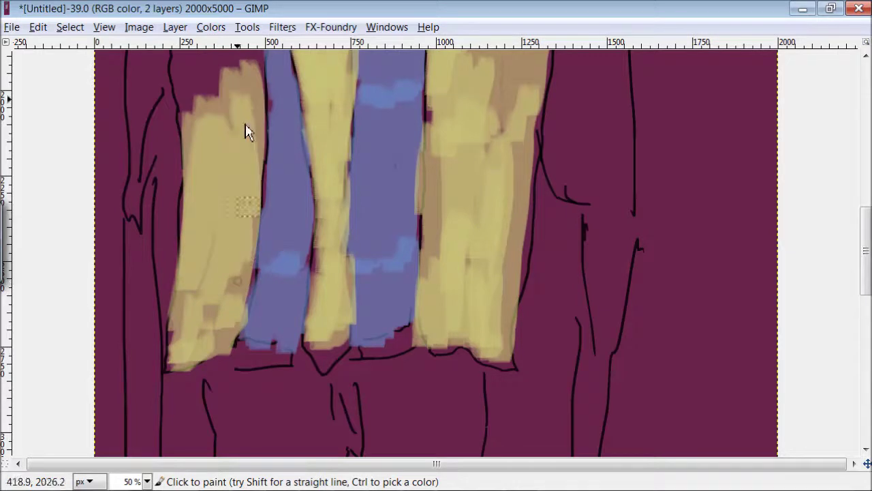
pyautogui.moveTo(865, 248); pyautogui.dragTo(866, 214)
pyautogui.scroll(2, 243, 224)
pyautogui.moveTo(244, 225)
pyautogui.mouseDown()
pyautogui.moveTo(218, 101)
pyautogui.moveTo(208, 228)
pyautogui.moveTo(185, 220)
pyautogui.moveTo(177, 273)
pyautogui.moveTo(143, 177)
pyautogui.moveTo(143, 385)
pyautogui.mouseUp()
# Step: Extend the yellow and brown jacket shading over both sleeves and the left edge
pyautogui.scroll(-5, 361, 137)
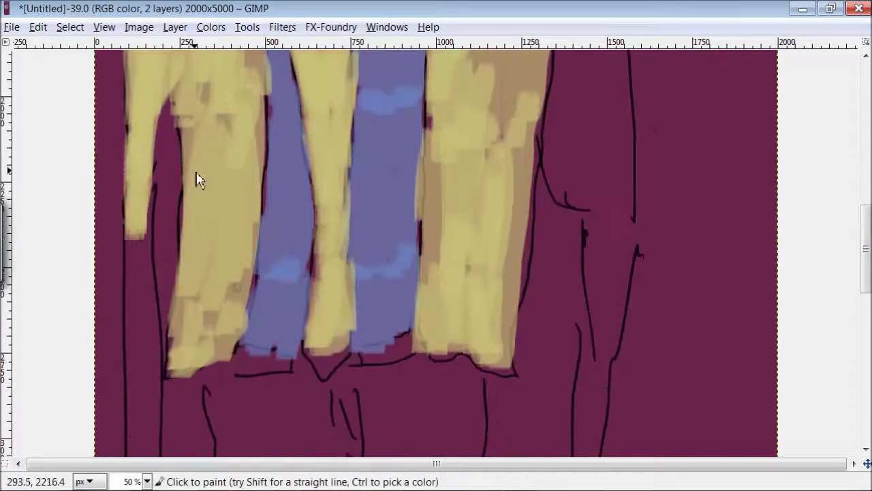
pyautogui.scroll(2, 197, 177)
pyautogui.scroll(3, 579, 177)
pyautogui.moveTo(586, 177)
pyautogui.mouseDown()
pyautogui.moveTo(566, 326)
pyautogui.moveTo(590, 306)
pyautogui.moveTo(613, 218)
pyautogui.mouseUp()
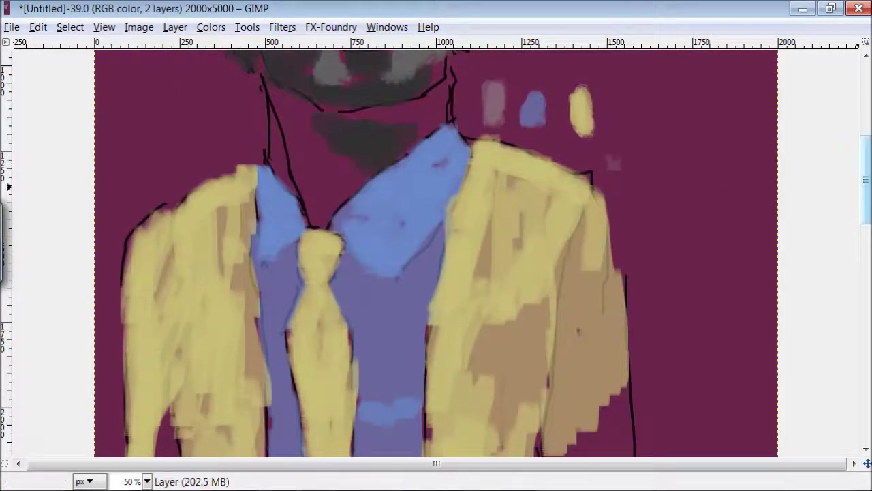
pyautogui.scroll(-6, 567, 146)
pyautogui.moveTo(567, 146)
pyautogui.mouseDown()
pyautogui.moveTo(615, 136)
pyautogui.moveTo(619, 229)
pyautogui.moveTo(606, 262)
pyautogui.mouseUp()
pyautogui.scroll(-5, 619, 229)
pyautogui.moveTo(144, 381); pyautogui.dragTo(137, 109)
pyautogui.scroll(5, 417, 149)
pyautogui.moveTo(162, 275); pyautogui.dragTo(133, 198)
pyautogui.scroll(8, 682, 245)
pyautogui.scroll(2, 529, 226)
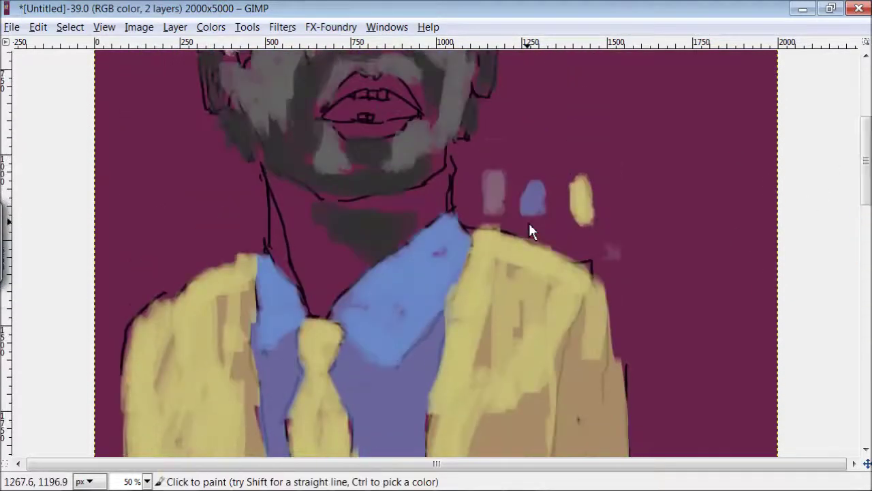
# Step: Pick the pink swatch and start filling the trousers with pale pink
pyautogui.keyDown('ctrl'); pyautogui.click(499, 193); pyautogui.keyUp('ctrl')
pyautogui.scroll(-10, 837, 302)
pyautogui.scroll(-6, 849, 327)
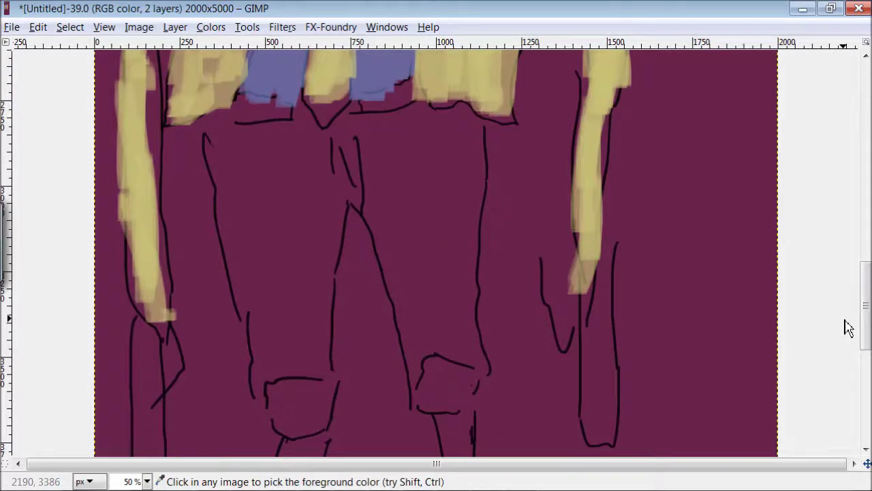
pyautogui.moveTo(432, 243)
pyautogui.mouseDown()
pyautogui.moveTo(466, 334)
pyautogui.moveTo(403, 276)
pyautogui.moveTo(434, 311)
pyautogui.moveTo(445, 111)
pyautogui.moveTo(373, 127)
pyautogui.moveTo(401, 191)
pyautogui.moveTo(341, 145)
pyautogui.moveTo(298, 294)
pyautogui.moveTo(274, 284)
pyautogui.moveTo(231, 182)
pyautogui.moveTo(294, 251)
pyautogui.moveTo(265, 333)
pyautogui.moveTo(315, 401)
pyautogui.mouseUp()
# Step: Paint both lower trouser legs and both hanging hands translucent pink
pyautogui.moveTo(436, 409); pyautogui.dragTo(461, 383)
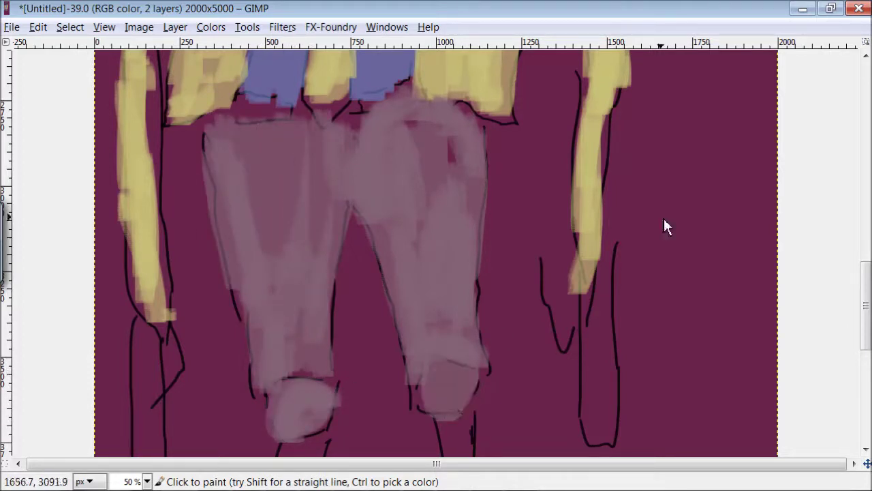
pyautogui.scroll(-5, 856, 238)
pyautogui.moveTo(457, 337)
pyautogui.mouseDown()
pyautogui.moveTo(468, 195)
pyautogui.moveTo(462, 431)
pyautogui.mouseUp()
pyautogui.moveTo(306, 225); pyautogui.dragTo(310, 351)
pyautogui.rightClick(306, 83)
pyautogui.moveTo(316, 382); pyautogui.dragTo(320, 413)
pyautogui.moveTo(289, 245); pyautogui.dragTo(286, 361)
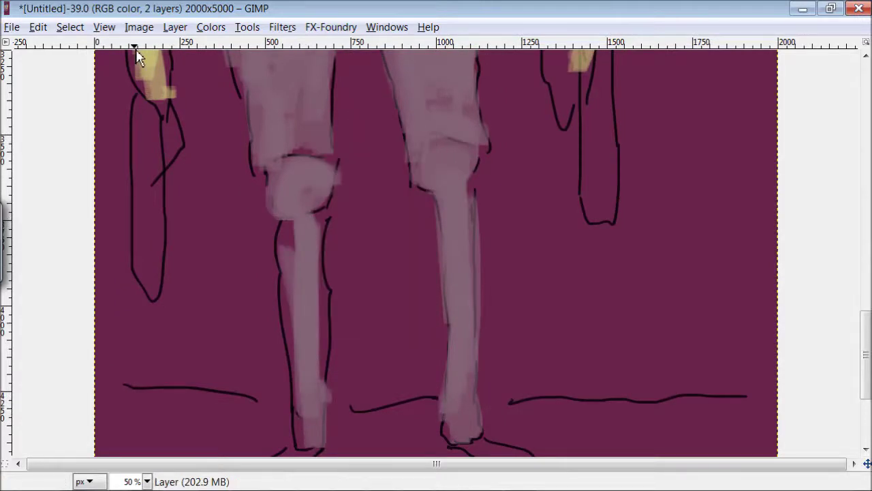
pyautogui.moveTo(148, 92); pyautogui.dragTo(153, 250)
pyautogui.moveTo(593, 61); pyautogui.dragTo(574, 75)
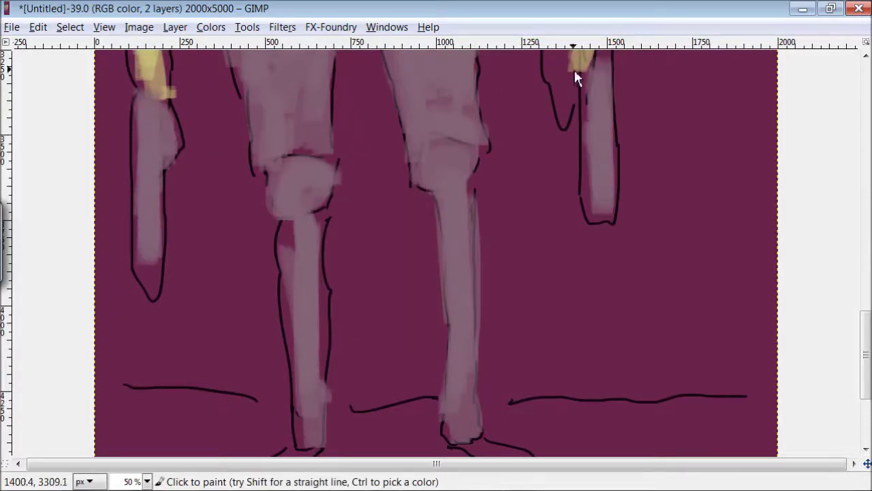
# Step: Paint the shoes with yellow sampled from the canvas, then zoom out to 25%
pyautogui.press('ctrl')
pyautogui.scroll(-5, 437, 123)
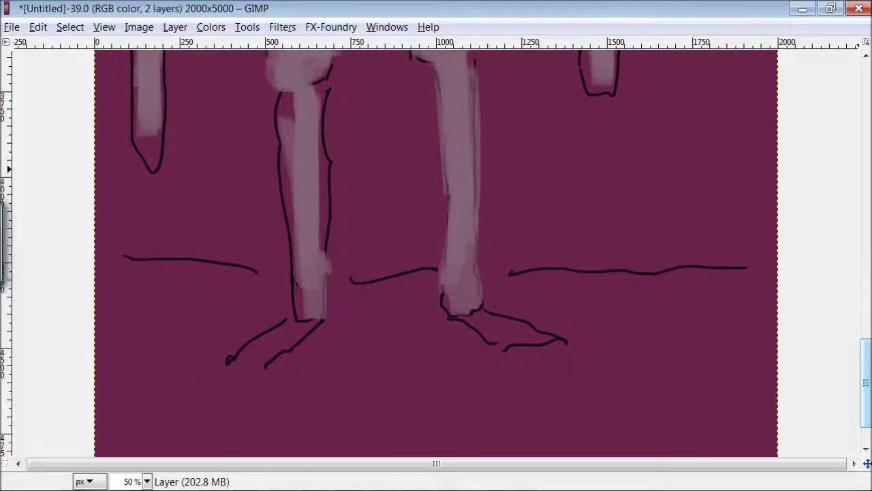
pyautogui.moveTo(487, 321); pyautogui.dragTo(546, 338)
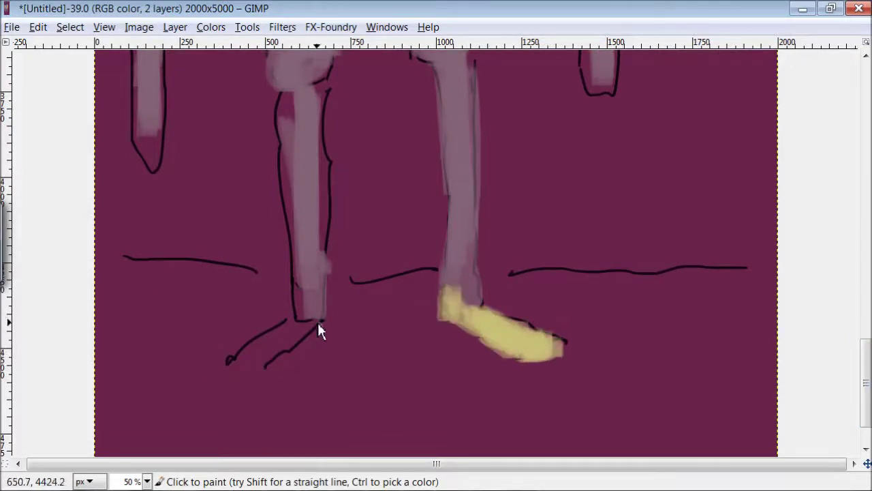
pyautogui.click(104, 27)
pyautogui.click(341, 313)
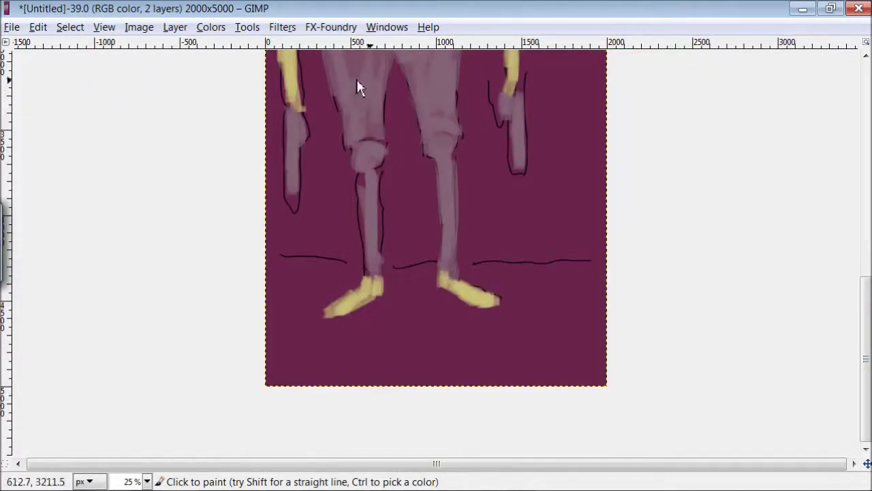
# Step: Zoom out to 12.5% to show the whole figure and bring the docks back
pyautogui.scroll(10, 365, 87)
pyautogui.scroll(4, 437, 252)
pyautogui.click(104, 26)
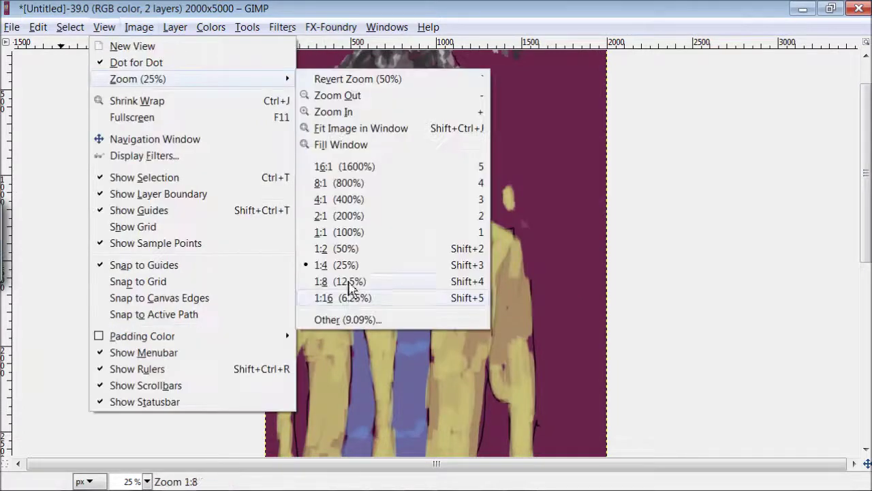
pyautogui.click(350, 276)
pyautogui.scroll(-2, 869, 199)
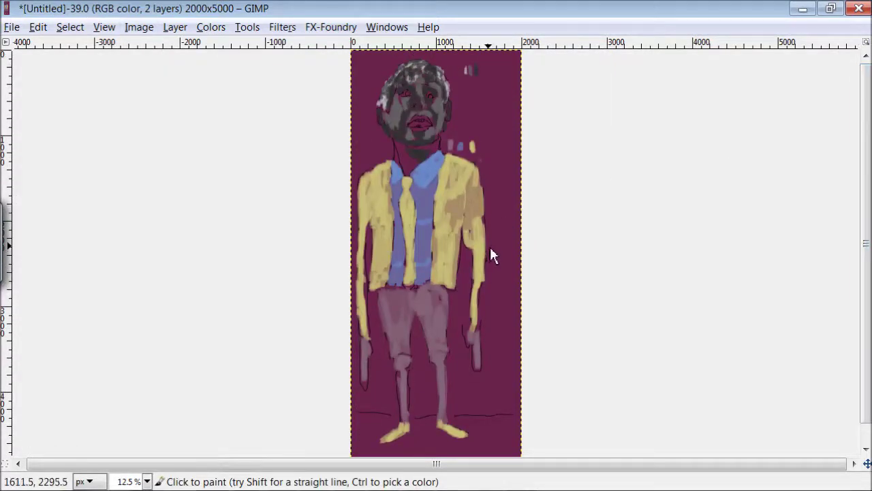
pyautogui.click(210, 26)
pyautogui.click(345, 215)
pyautogui.press('Tab')
# Step: Set the foreground to light grey dddddd and use the sd.tim brush at size 137.85
pyautogui.click(17, 440)
pyautogui.click(51, 165)
pyautogui.click(252, 275)
pyautogui.click(759, 127)
pyautogui.scroll(-1, 794, 232)
pyautogui.click(794, 226)
pyautogui.click(764, 154)
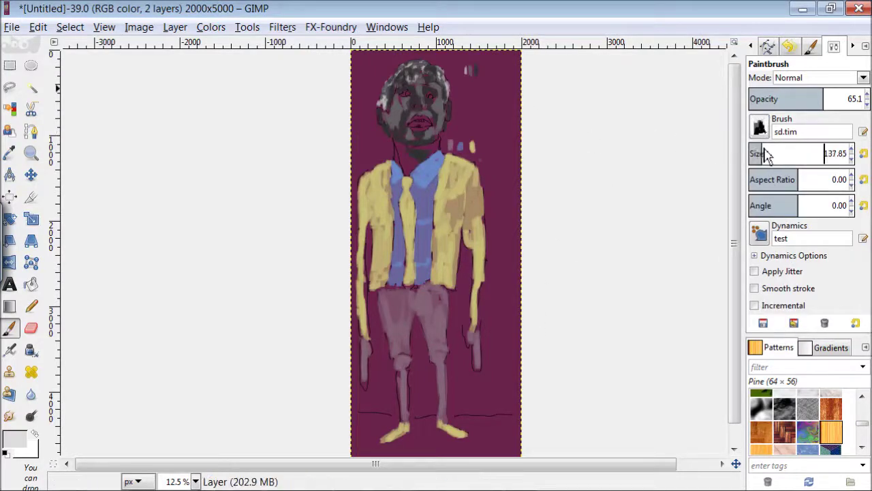
# Step: With docks hidden, paint pale strokes beside the head, arms, legs, and under the feet
pyautogui.click(386, 26)
pyautogui.click(402, 127)
pyautogui.moveTo(501, 213)
pyautogui.mouseDown()
pyautogui.moveTo(506, 255)
pyautogui.moveTo(495, 216)
pyautogui.mouseUp()
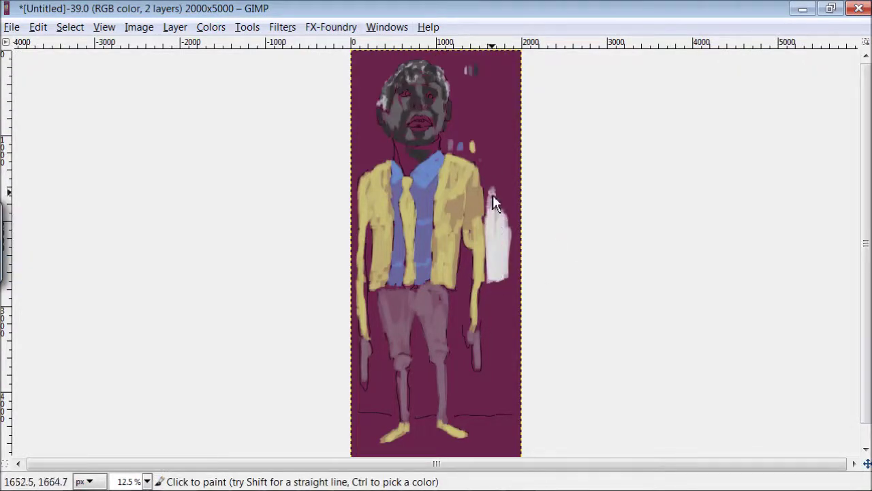
pyautogui.moveTo(486, 173)
pyautogui.mouseDown()
pyautogui.moveTo(468, 156)
pyautogui.moveTo(455, 118)
pyautogui.mouseUp()
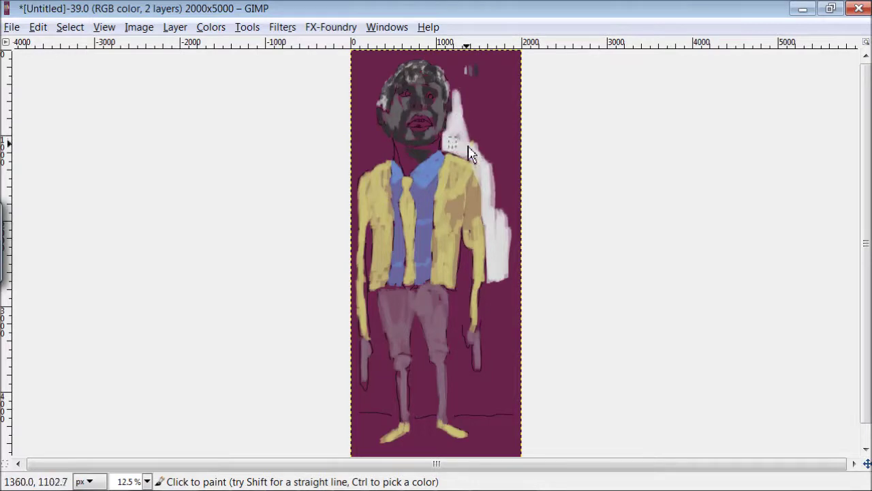
pyautogui.moveTo(473, 288); pyautogui.dragTo(486, 304)
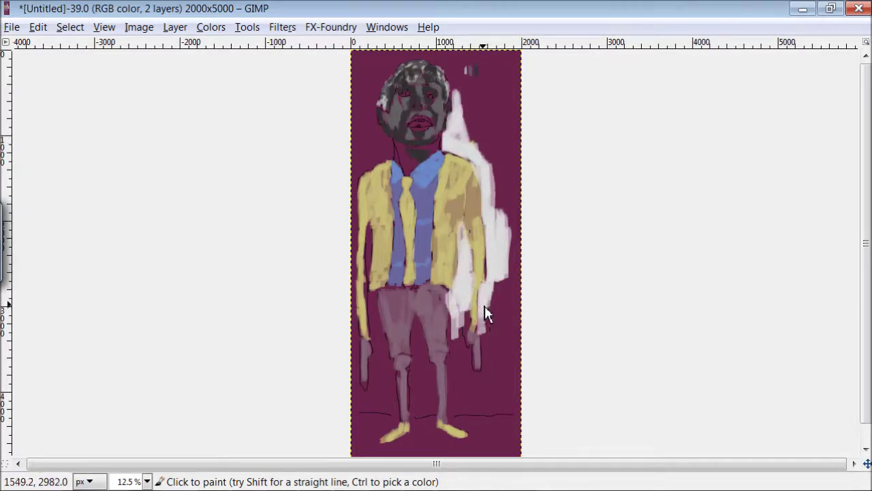
pyautogui.moveTo(449, 69); pyautogui.dragTo(439, 55)
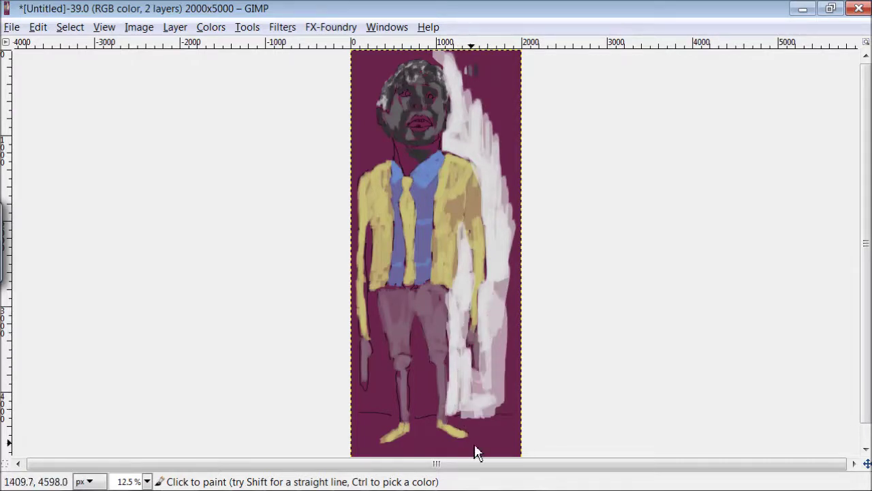
pyautogui.moveTo(460, 432); pyautogui.dragTo(361, 439)
pyautogui.moveTo(398, 75)
pyautogui.mouseDown()
pyautogui.moveTo(370, 113)
pyautogui.moveTo(380, 165)
pyautogui.moveTo(376, 142)
pyautogui.moveTo(412, 58)
pyautogui.moveTo(392, 61)
pyautogui.moveTo(380, 83)
pyautogui.moveTo(365, 82)
pyautogui.mouseUp()
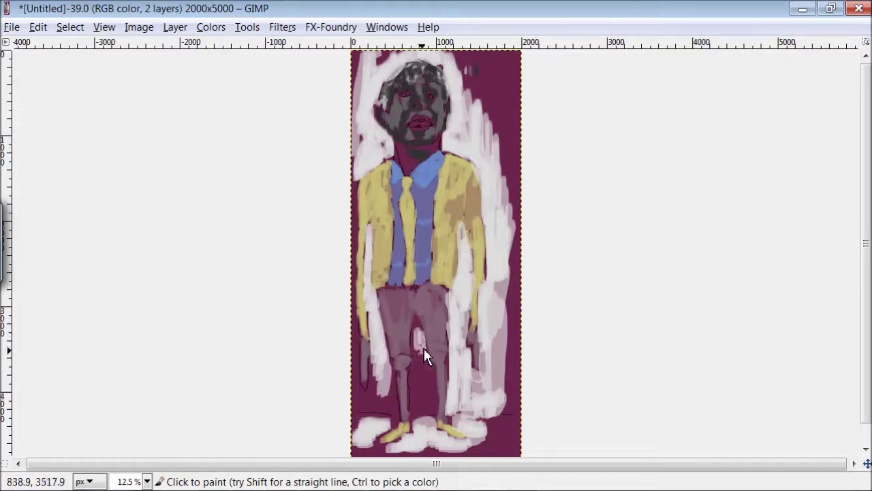
pyautogui.moveTo(421, 364); pyautogui.dragTo(422, 416)
pyautogui.moveTo(431, 380)
pyautogui.mouseDown()
pyautogui.moveTo(391, 416)
pyautogui.moveTo(353, 360)
pyautogui.moveTo(353, 341)
pyautogui.mouseUp()
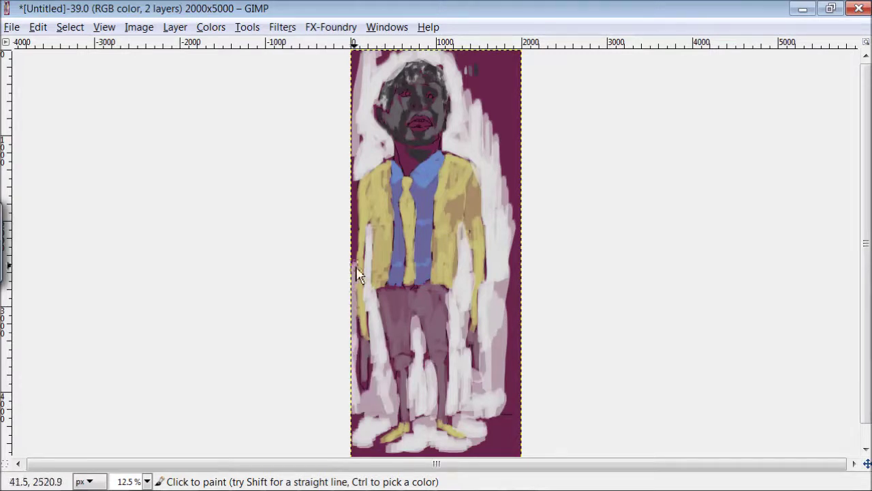
pyautogui.moveTo(499, 85); pyautogui.dragTo(508, 266)
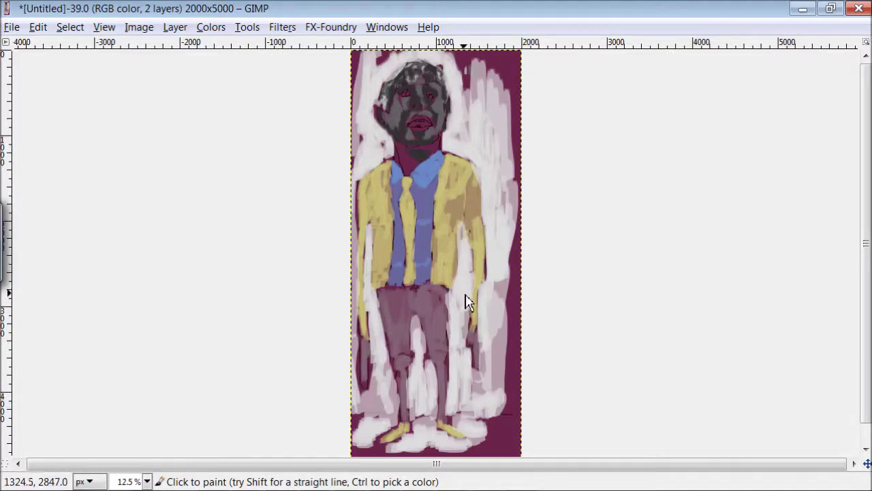
pyautogui.press('Tab')
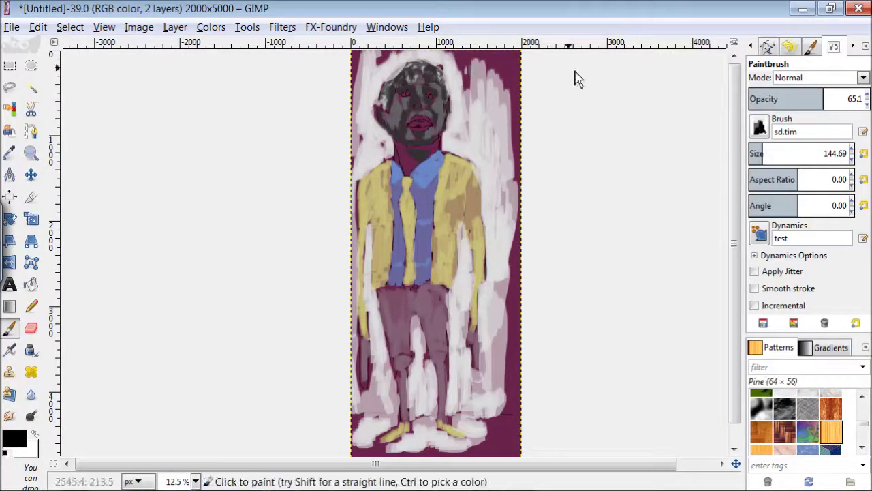
# Step: Hide the docks and undo the stray dark letter stroke
pyautogui.click(386, 26)
pyautogui.click(402, 123)
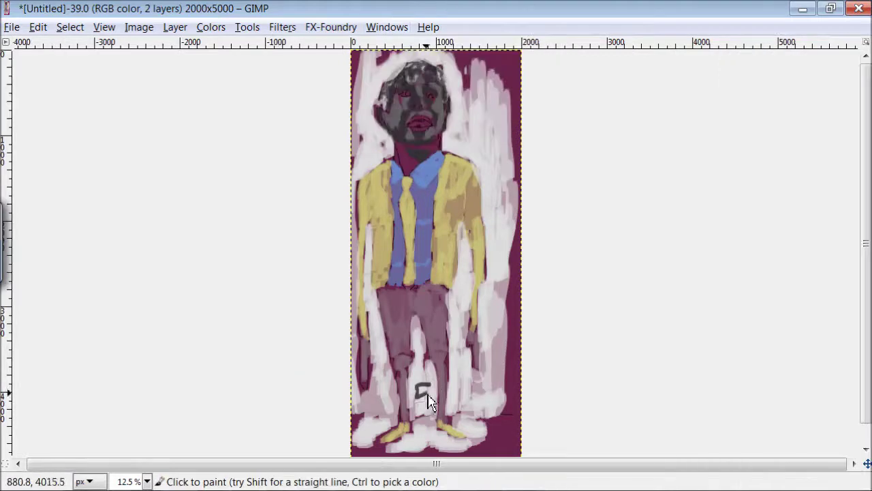
pyautogui.click(37, 27)
pyautogui.press('Escape')
pyautogui.hotkey('ctrl', 'z')
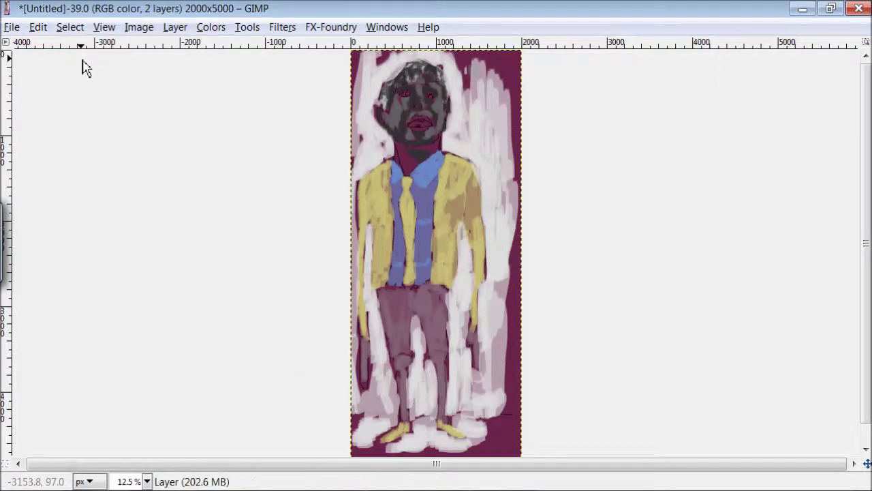
pyautogui.keyDown('ctrl'); pyautogui.scroll(3, 473, 68); pyautogui.keyUp('ctrl')
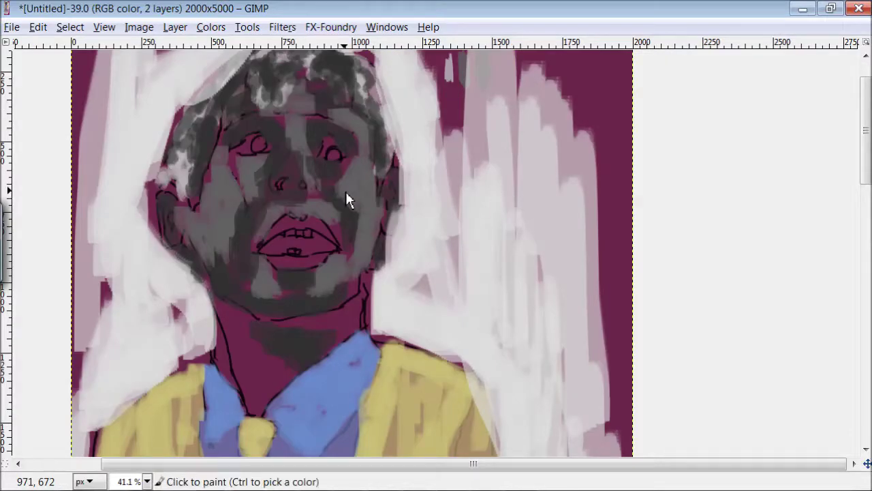
# Step: Letter LIVE at upper right and FREE beneath it in dark strokes
pyautogui.moveTo(424, 83); pyautogui.dragTo(456, 134)
pyautogui.moveTo(467, 82); pyautogui.dragTo(468, 129)
pyautogui.moveTo(498, 82); pyautogui.dragTo(537, 94)
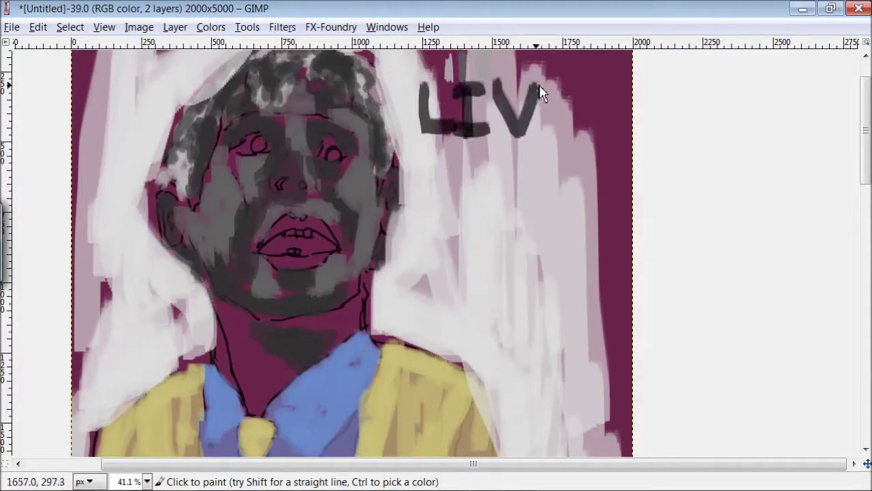
pyautogui.moveTo(422, 156); pyautogui.dragTo(420, 220)
pyautogui.moveTo(450, 156); pyautogui.dragTo(485, 219)
pyautogui.moveTo(515, 156); pyautogui.dragTo(518, 215)
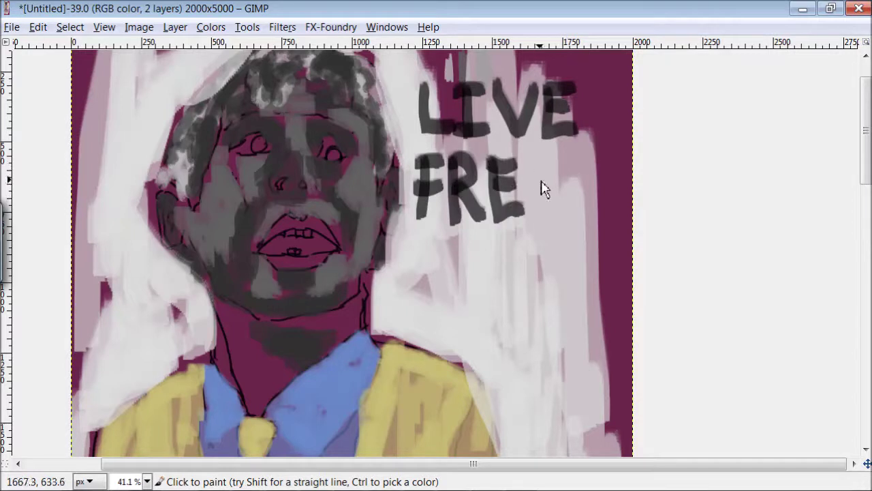
pyautogui.moveTo(563, 155); pyautogui.dragTo(566, 213)
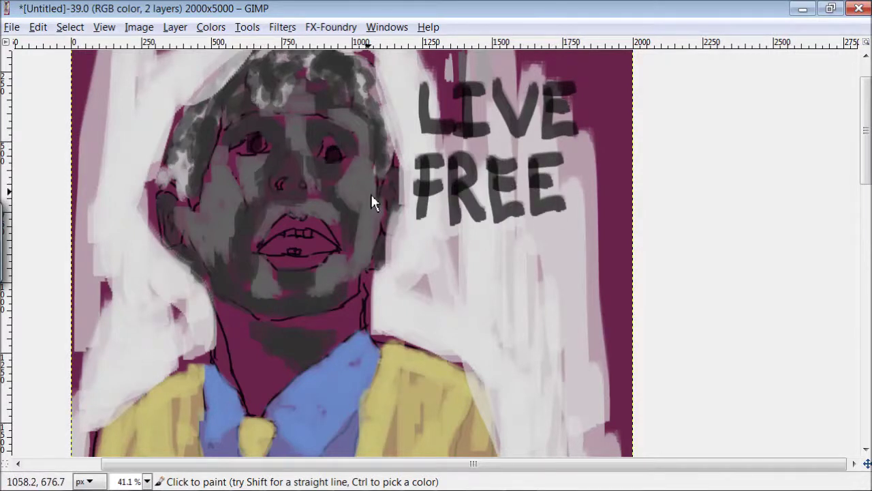
pyautogui.press('ctrl')
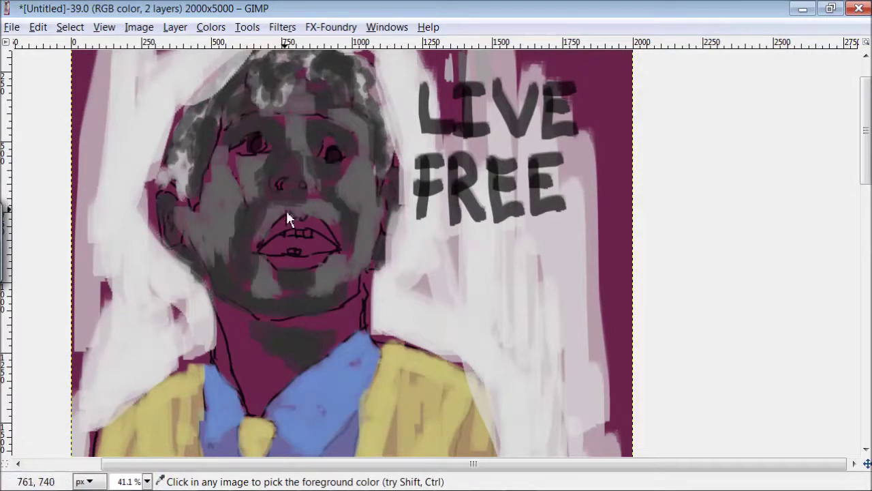
# Step: Sample a light colour and highlight the right cheek, chin and neck
pyautogui.keyDown('ctrl'); pyautogui.click(403, 307); pyautogui.keyUp('ctrl')
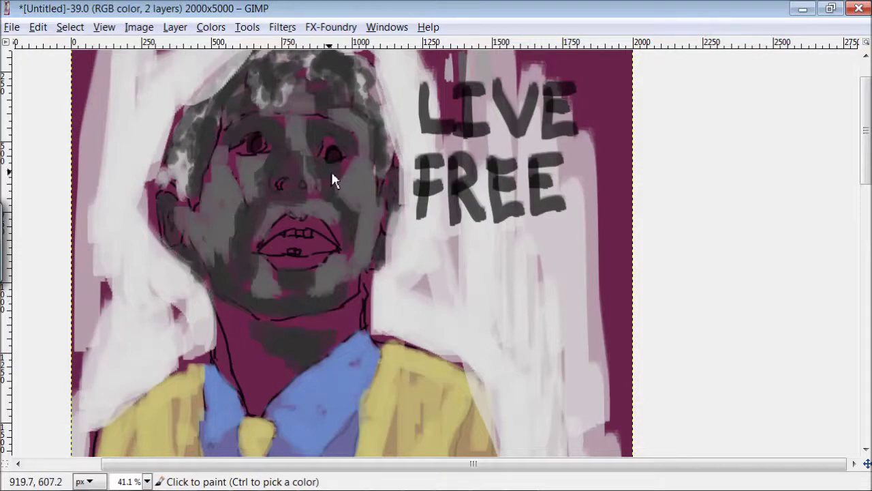
pyautogui.moveTo(367, 197); pyautogui.dragTo(366, 232)
pyautogui.moveTo(365, 182); pyautogui.dragTo(369, 252)
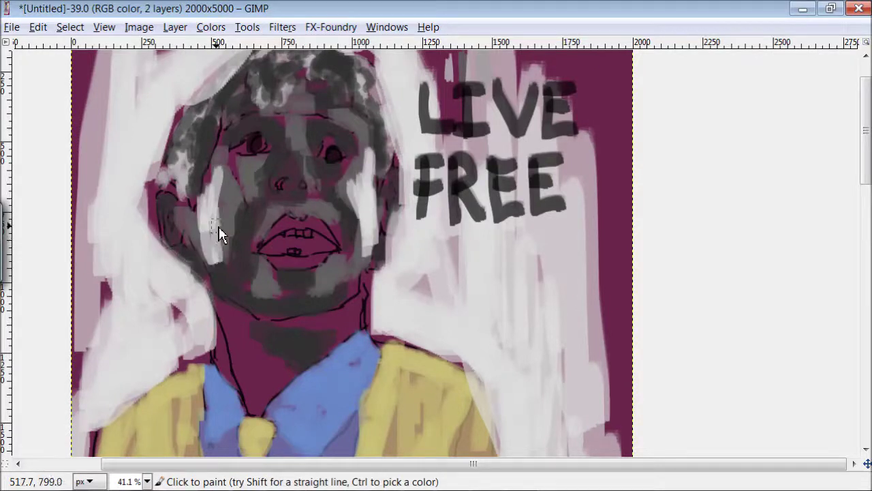
pyautogui.moveTo(340, 335); pyautogui.dragTo(297, 320)
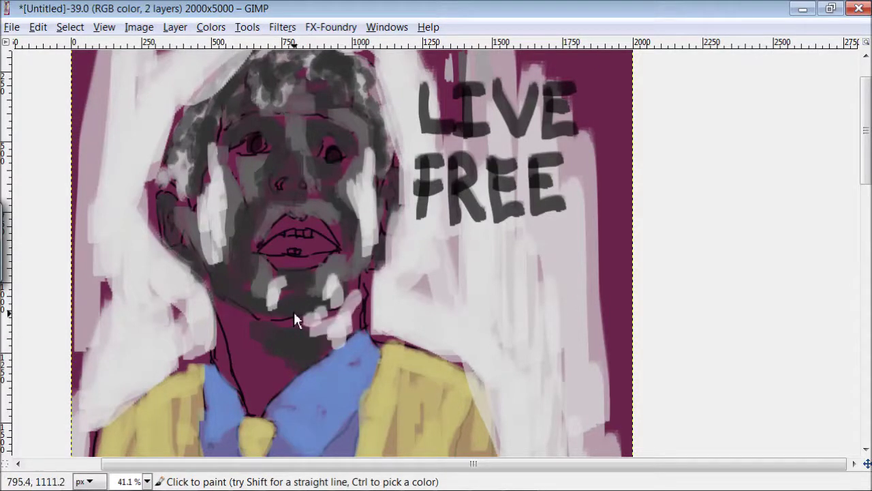
pyautogui.moveTo(240, 367); pyautogui.dragTo(243, 383)
pyautogui.moveTo(232, 320); pyautogui.dragTo(279, 371)
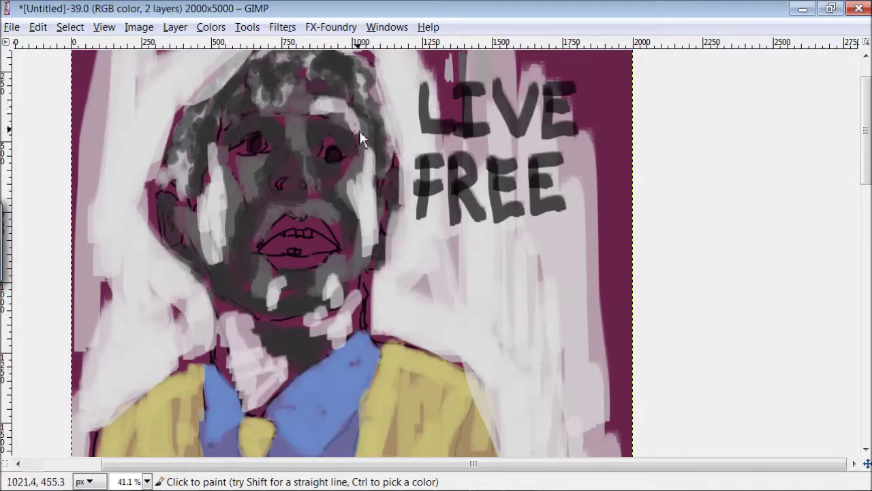
# Step: Highlight the right side of the head, near the left eye, the left cheek and between the eyes
pyautogui.moveTo(370, 109); pyautogui.dragTo(380, 176)
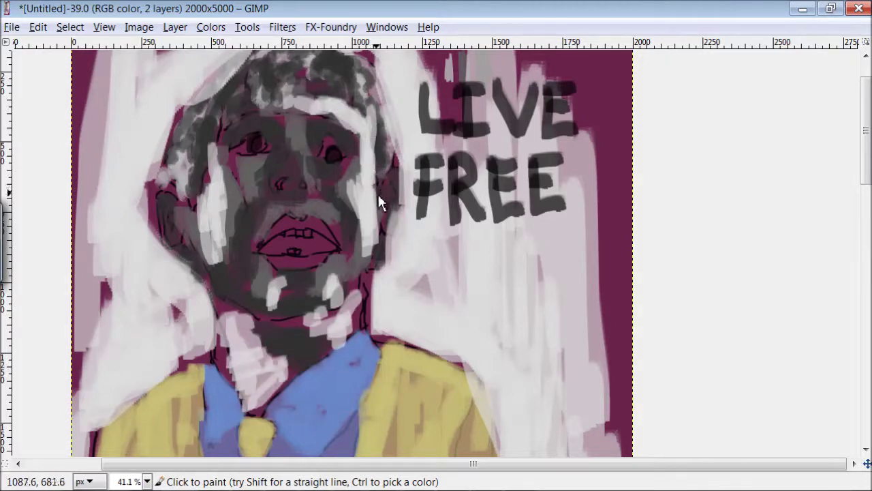
pyautogui.moveTo(237, 111); pyautogui.dragTo(232, 124)
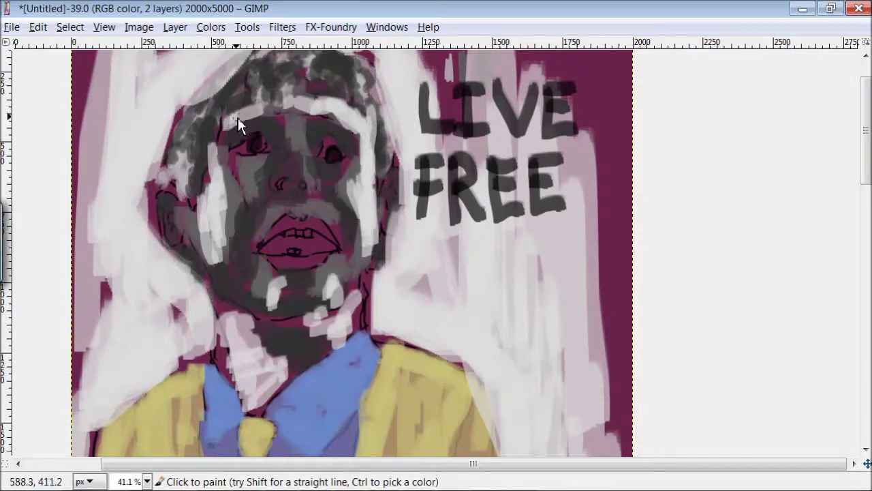
pyautogui.moveTo(229, 129); pyautogui.dragTo(204, 194)
pyautogui.moveTo(225, 160); pyautogui.dragTo(224, 212)
pyautogui.moveTo(305, 184); pyautogui.dragTo(315, 139)
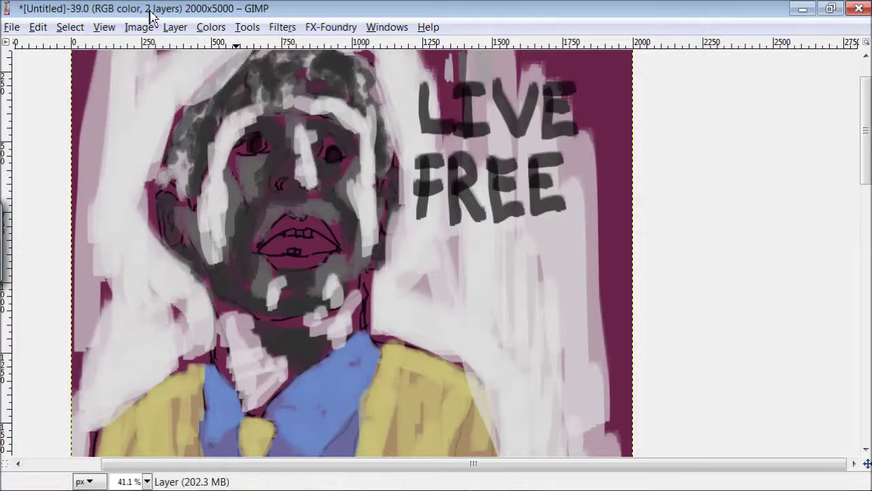
# Step: Zoom to 1:8 (12.5%) to view the full-length portrait
pyautogui.click(140, 27)
pyautogui.click(359, 282)
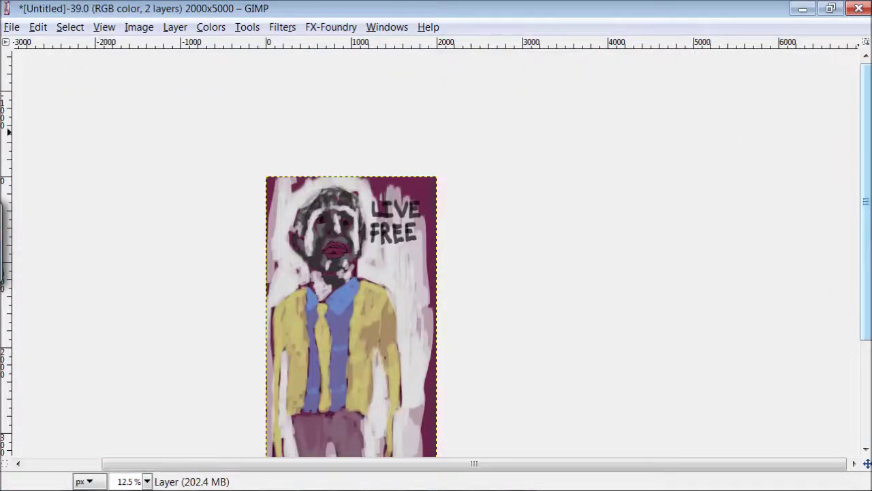